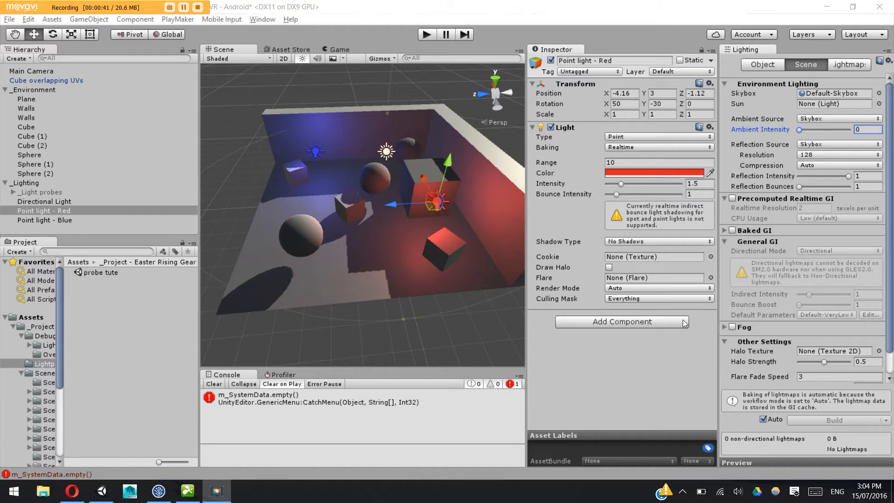
# Inspect the walls, floor plane, spheres, cubes and Cube overlapping UVs object by selecting them in the scene
pyautogui.click(367, 150)
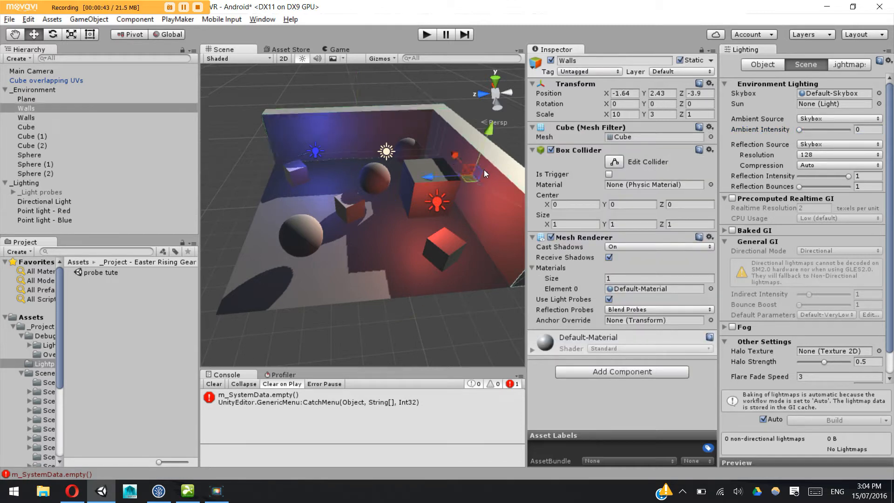
pyautogui.click(360, 123)
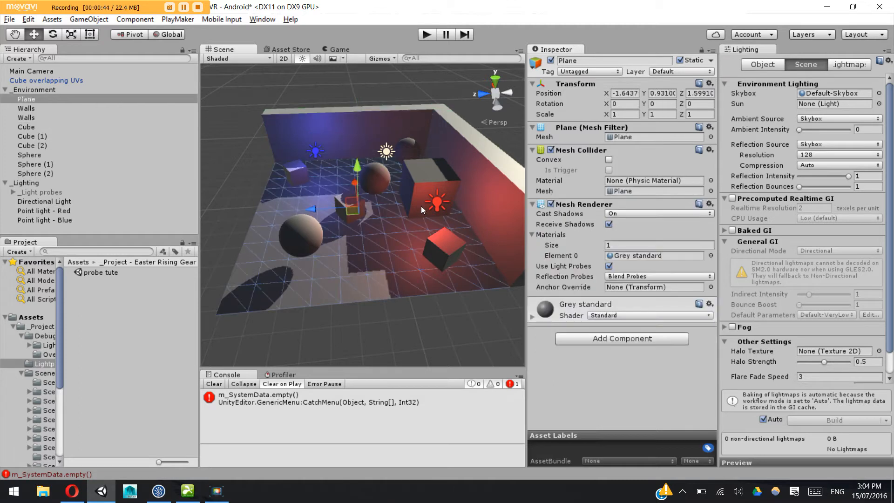
pyautogui.click(437, 179)
pyautogui.click(311, 223)
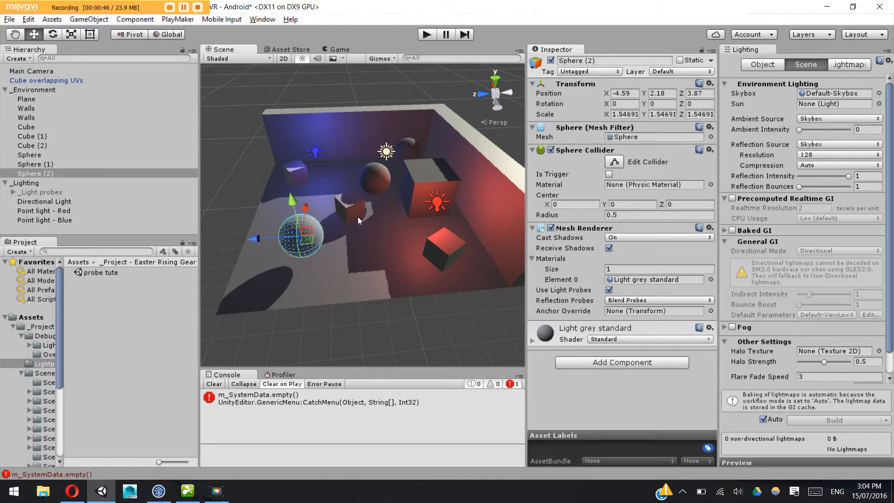
pyautogui.click(361, 206)
pyautogui.click(300, 173)
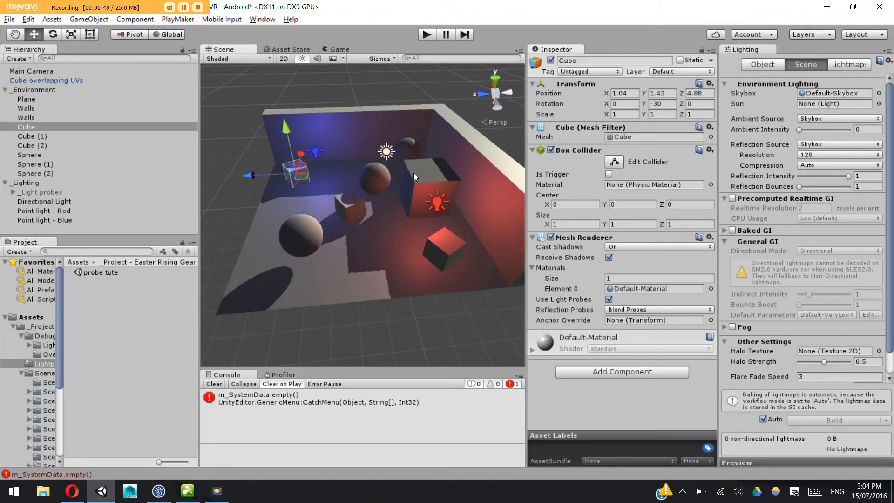
pyautogui.scroll(5, 414, 172)
pyautogui.click(352, 203)
pyautogui.click(278, 156)
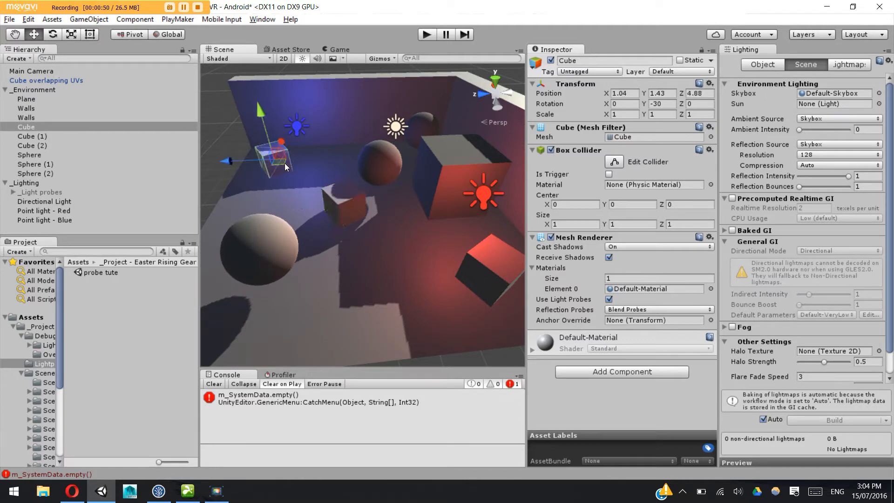
pyautogui.click(444, 174)
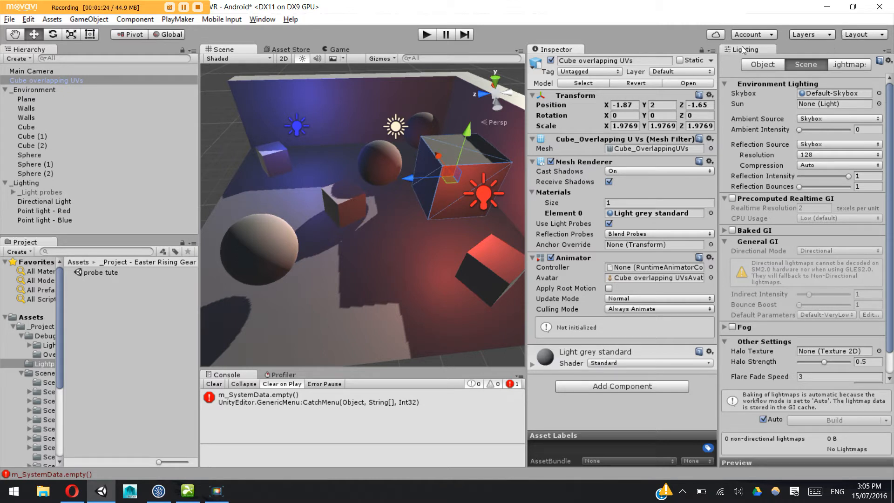
# Look through the available editor windows and locate the Default-Skybox asset used by the environment lighting
pyautogui.click(264, 20)
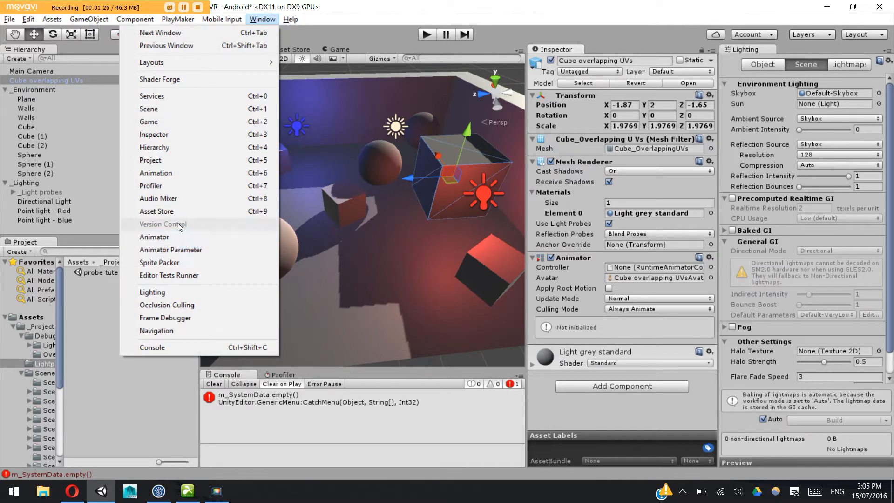
pyautogui.click(807, 2)
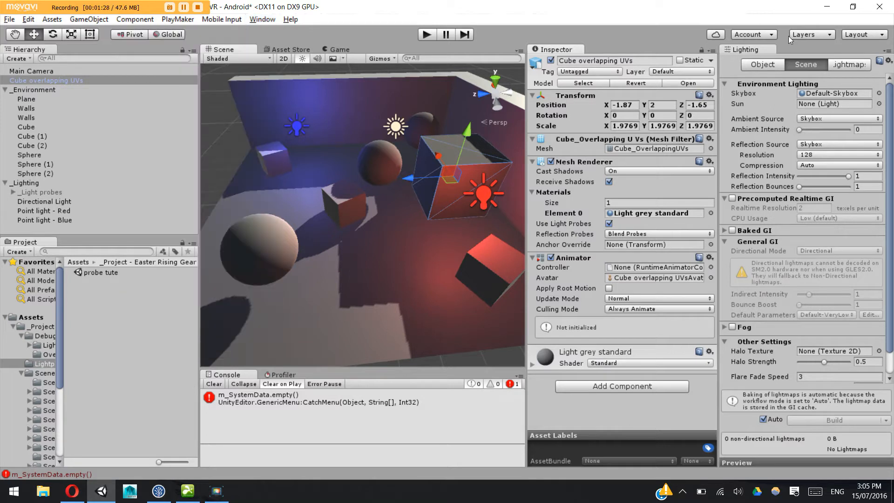
pyautogui.click(843, 93)
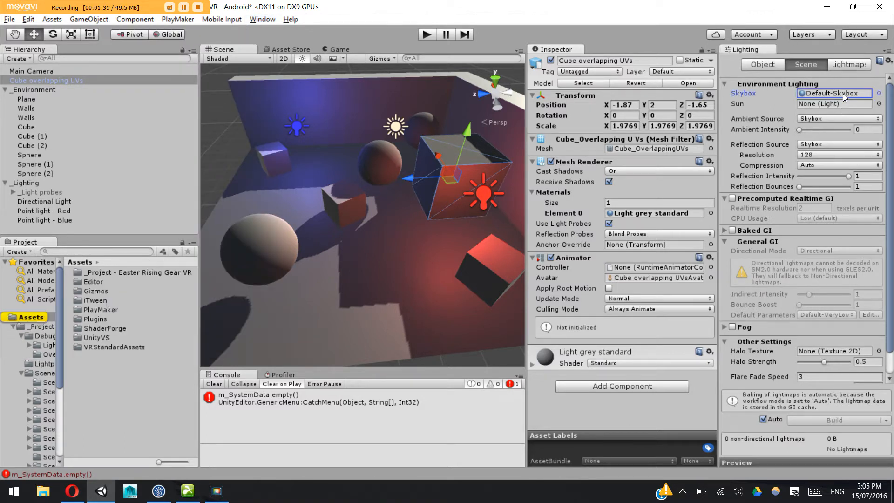
# Raise the scene's ambient intensity to about 1.32 and return it to 0
pyautogui.click(812, 129)
pyautogui.moveTo(812, 130)
pyautogui.mouseDown()
pyautogui.moveTo(826, 113)
pyautogui.moveTo(806, 137)
pyautogui.moveTo(825, 136)
pyautogui.moveTo(808, 136)
pyautogui.mouseUp()
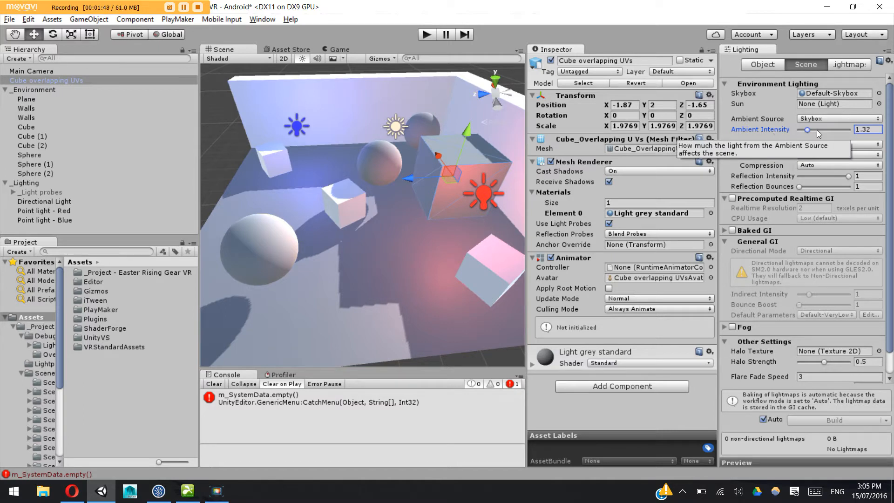
pyautogui.moveTo(807, 131); pyautogui.dragTo(796, 133)
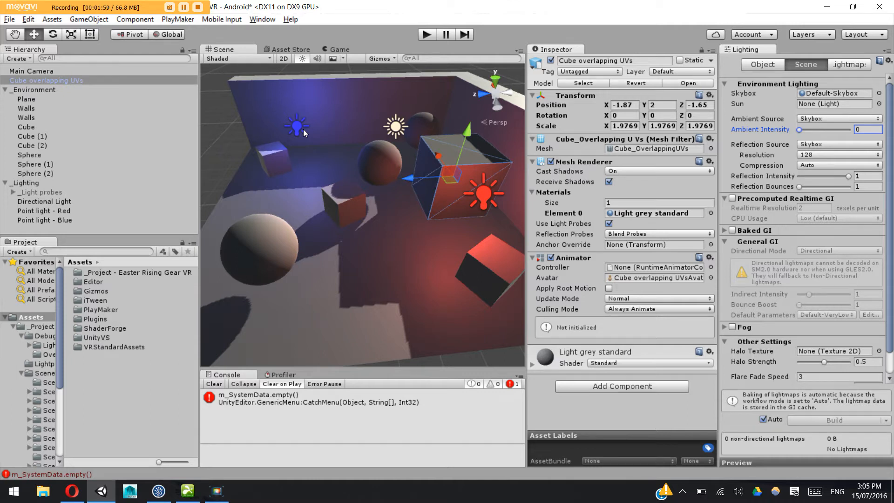
# Inspect the blue point light, the directional light and the red point light
pyautogui.click(303, 129)
pyautogui.click(396, 126)
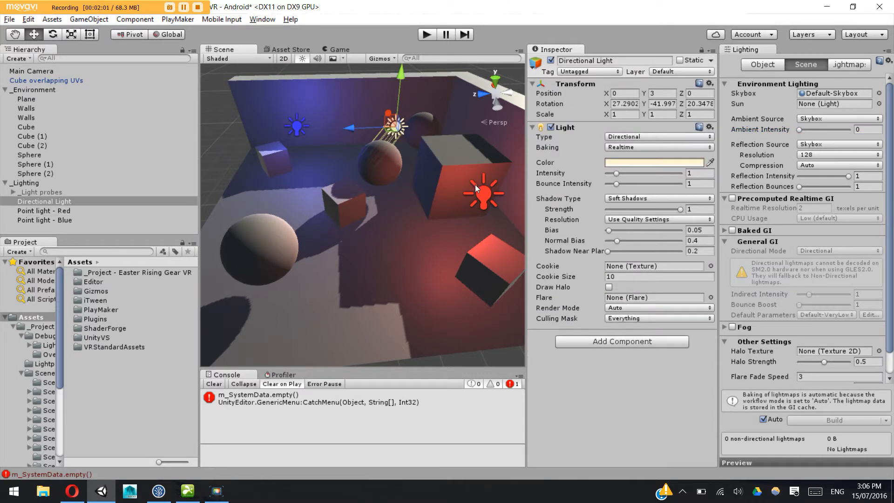
pyautogui.click(485, 196)
# Rotate the directional light around its vertical axis to a Y rotation of about -52.35
pyautogui.click(398, 131)
pyautogui.press('e')
pyautogui.click(614, 145)
pyautogui.click(572, 13)
pyautogui.moveTo(426, 141); pyautogui.dragTo(460, 161)
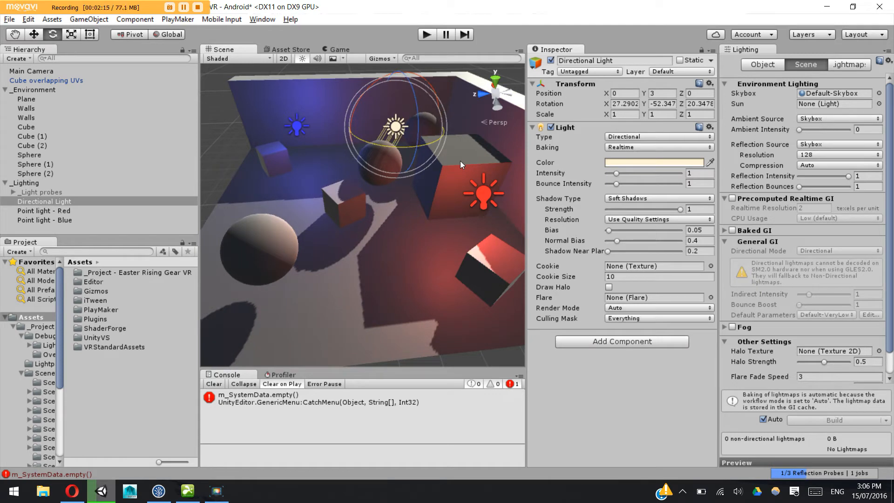
# Set the baking mode of the directional, red and blue lights together to Baked
pyautogui.click(67, 220)
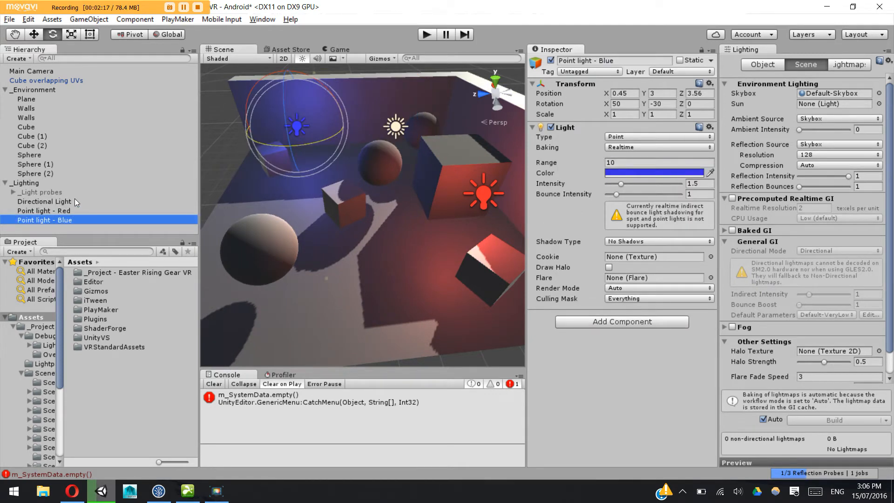
pyautogui.keyDown('shift'); pyautogui.click(75, 198); pyautogui.keyUp('shift')
pyautogui.click(615, 147)
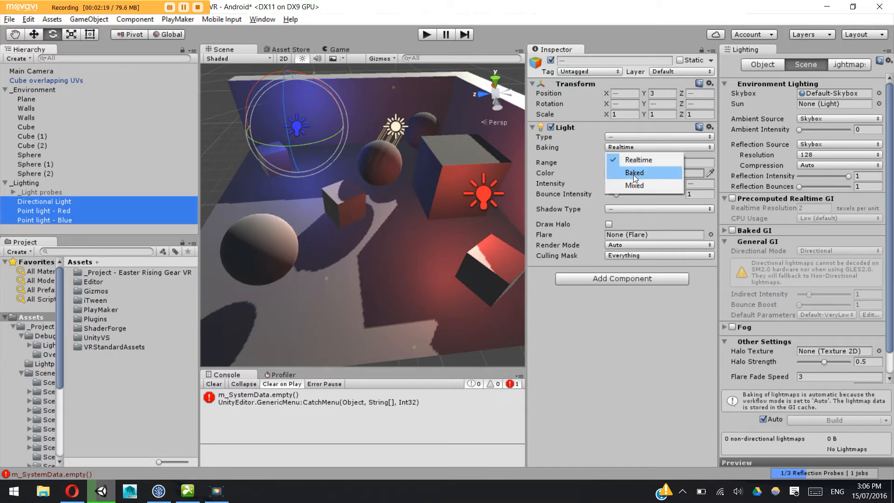
pyautogui.click(698, 174)
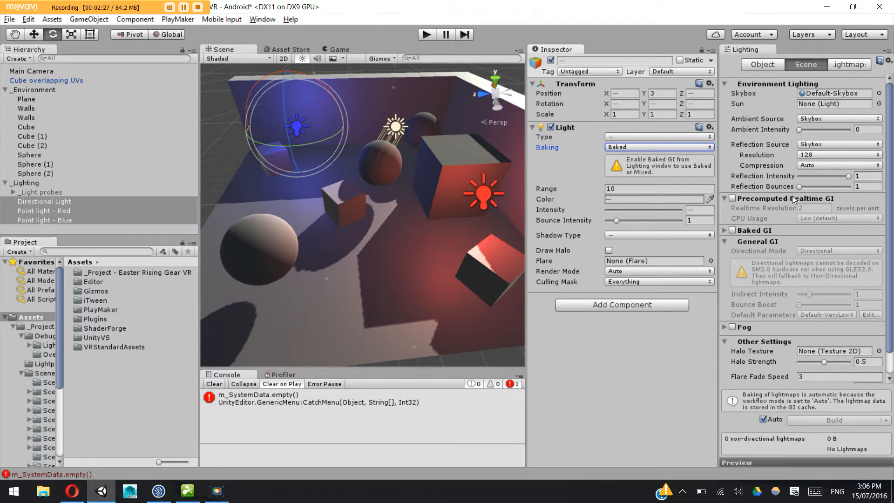
# Enable Baked GI in the scene lighting settings and expand its options
pyautogui.moveTo(793, 200)
pyautogui.click(734, 230)
pyautogui.click(759, 241)
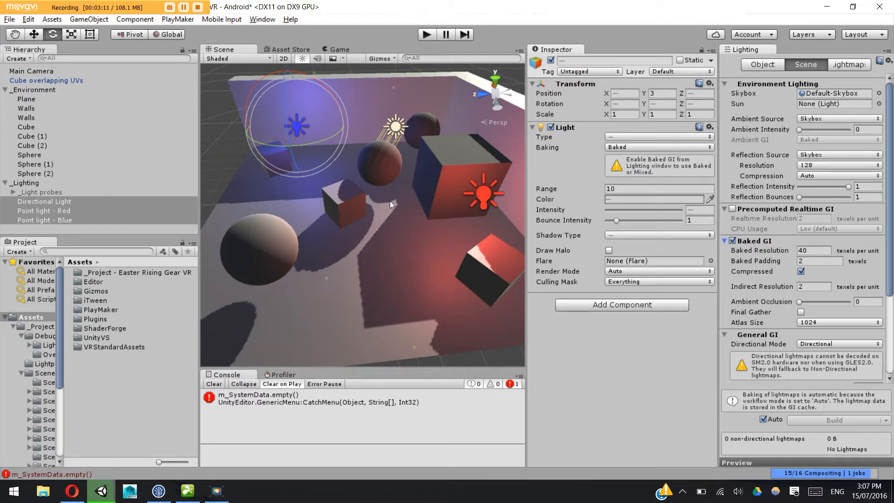
# Turn off automatic lightmap baking and clear the existing baked lighting data
pyautogui.click(763, 419)
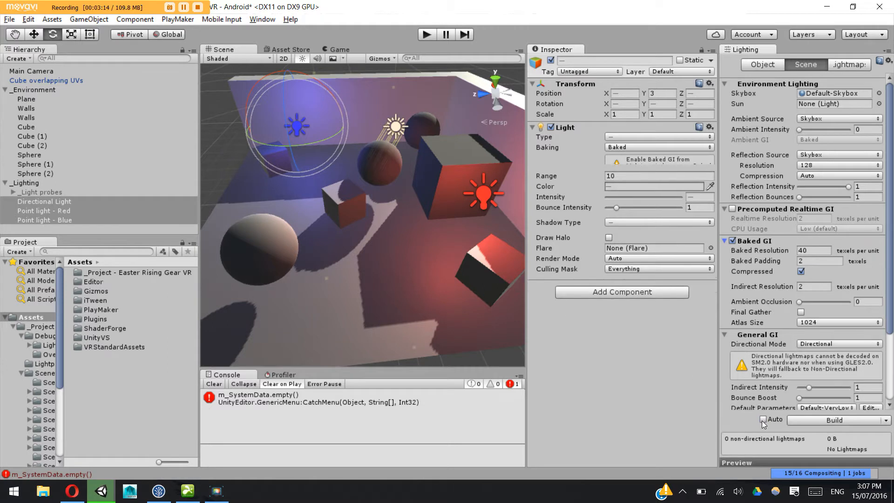
pyautogui.click(888, 421)
pyautogui.click(851, 443)
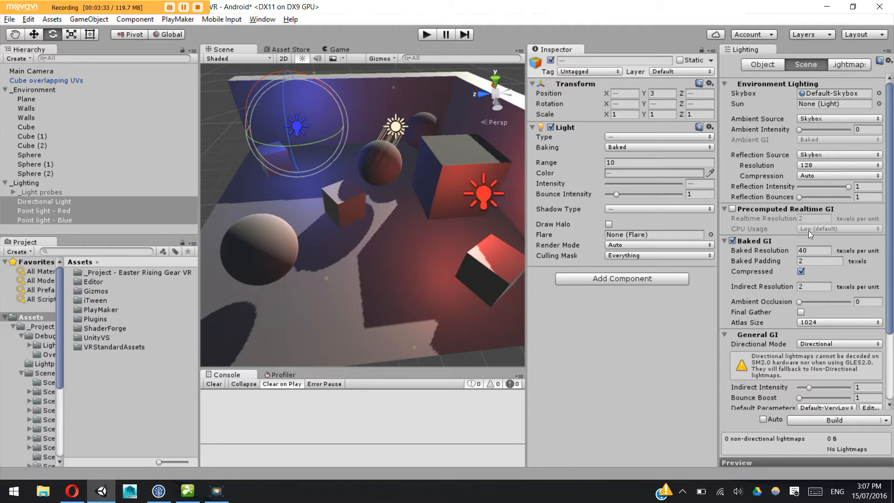
# Set the Baked GI ambient occlusion to 1
pyautogui.scroll(-2, 785, 247)
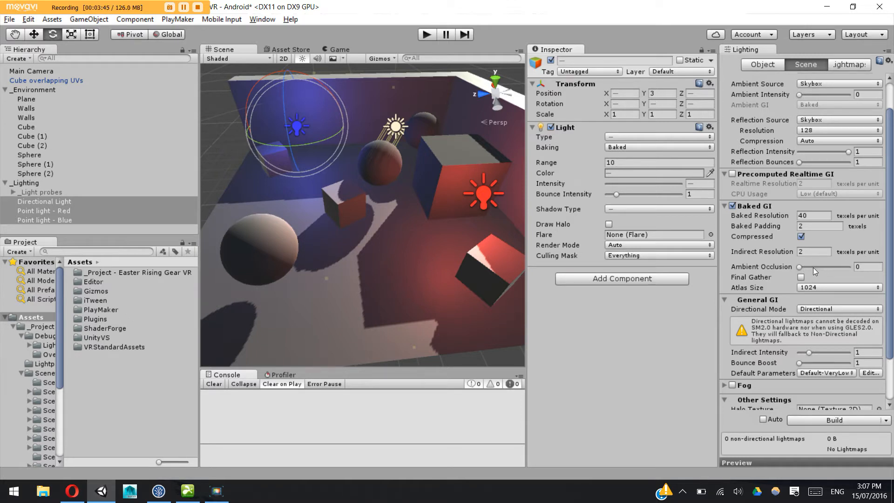
pyautogui.moveTo(814, 268); pyautogui.dragTo(805, 267)
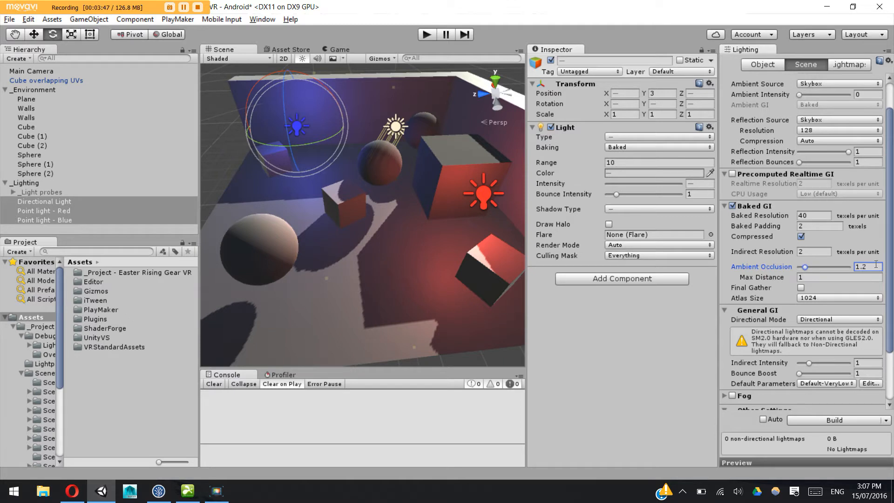
pyautogui.write('1')
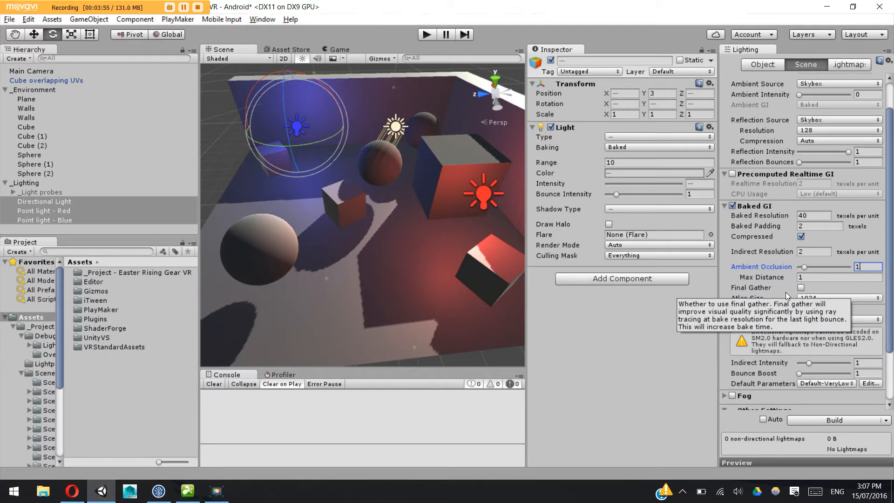
# Review the options for Atlas Size, Directional Mode and Default Parameters without changing them, and widen the scene view
pyautogui.click(817, 300)
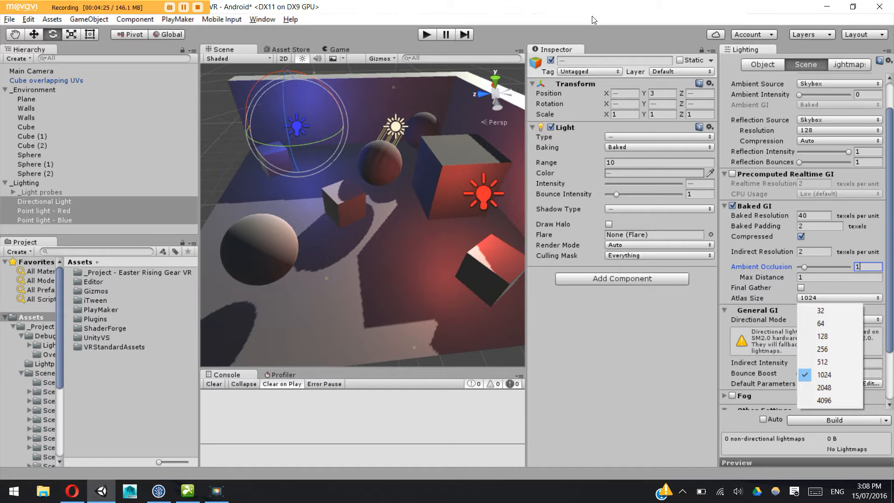
pyautogui.click(199, 156)
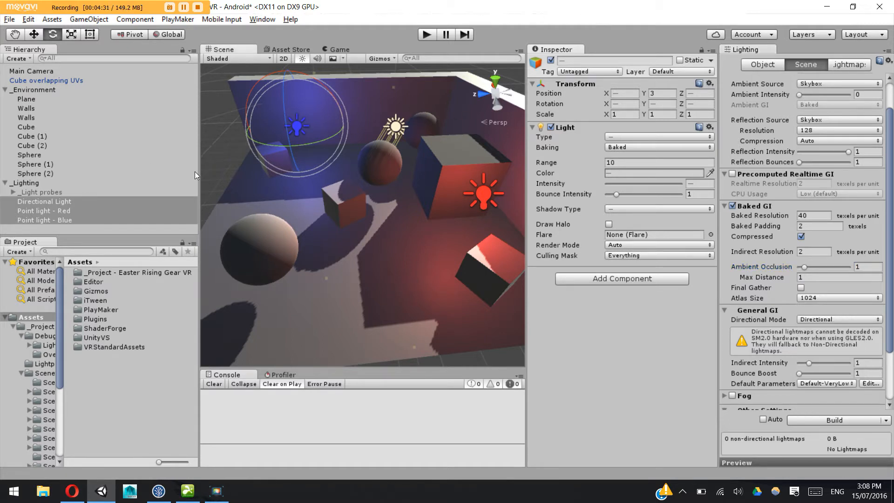
pyautogui.moveTo(187, 178); pyautogui.dragTo(149, 177)
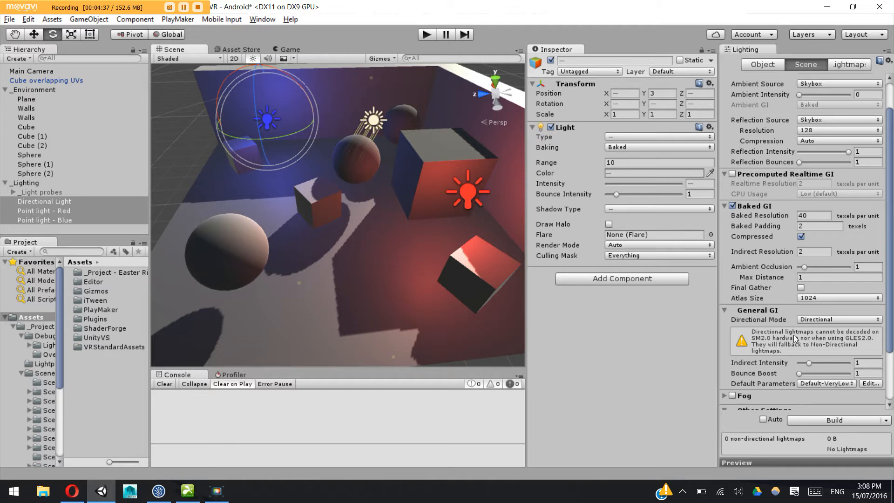
pyautogui.click(828, 320)
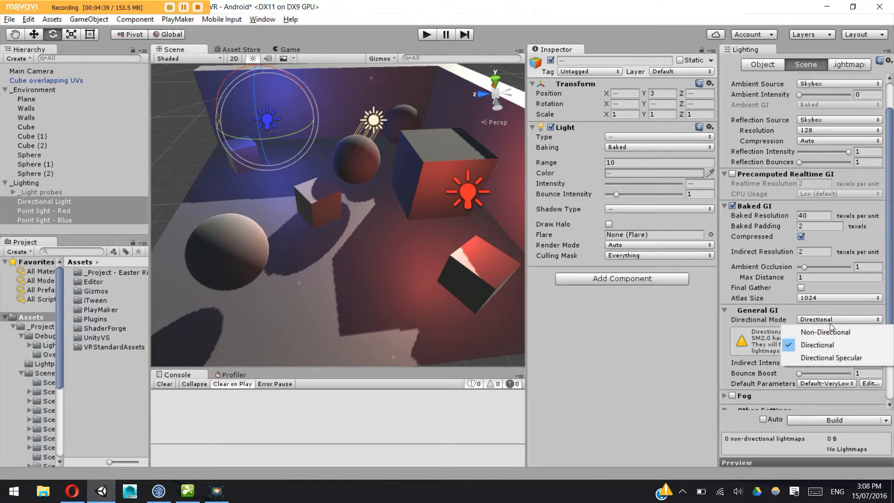
pyautogui.click(769, 346)
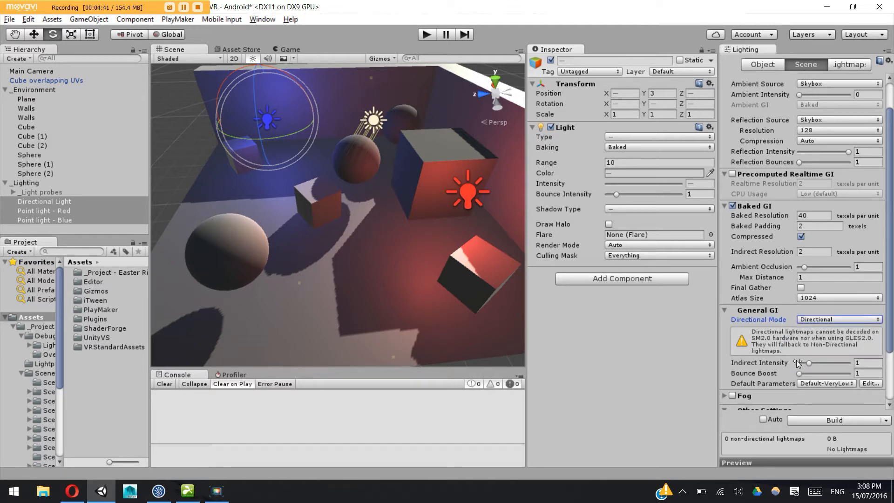
pyautogui.click(846, 383)
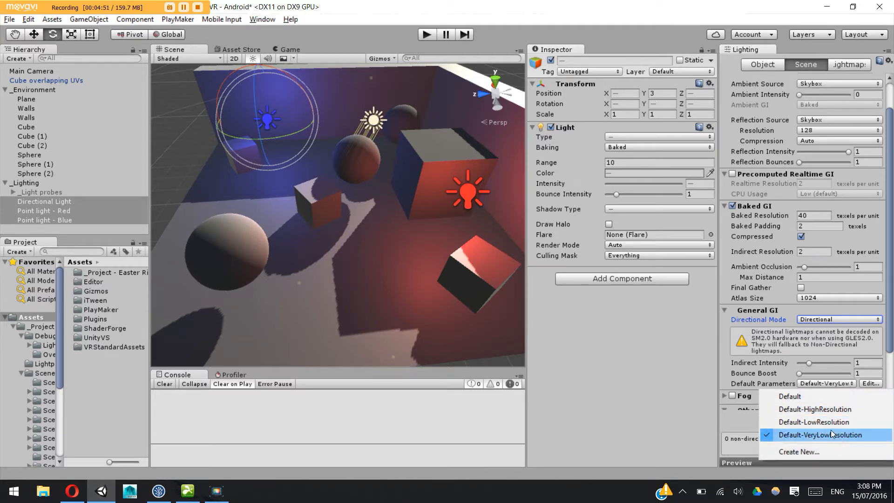
pyautogui.click(601, 23)
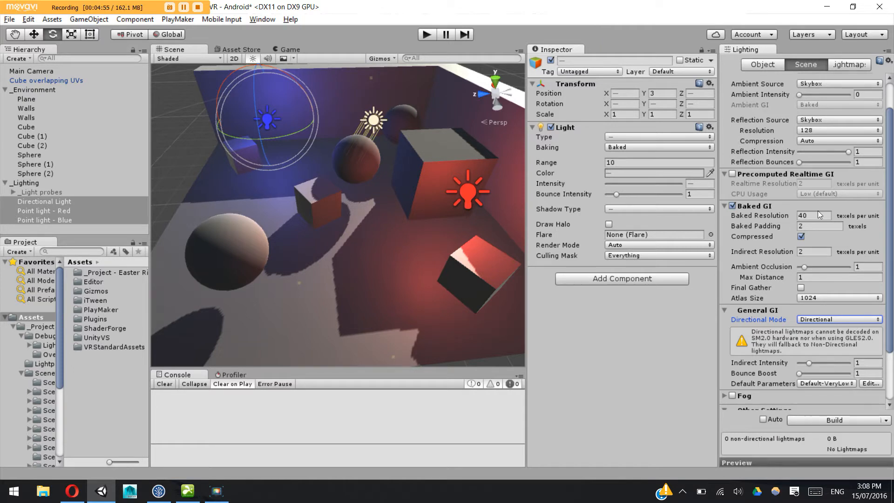
# Collapse the Other Settings section and start building the scene's lightmaps
pyautogui.scroll(-3, 825, 243)
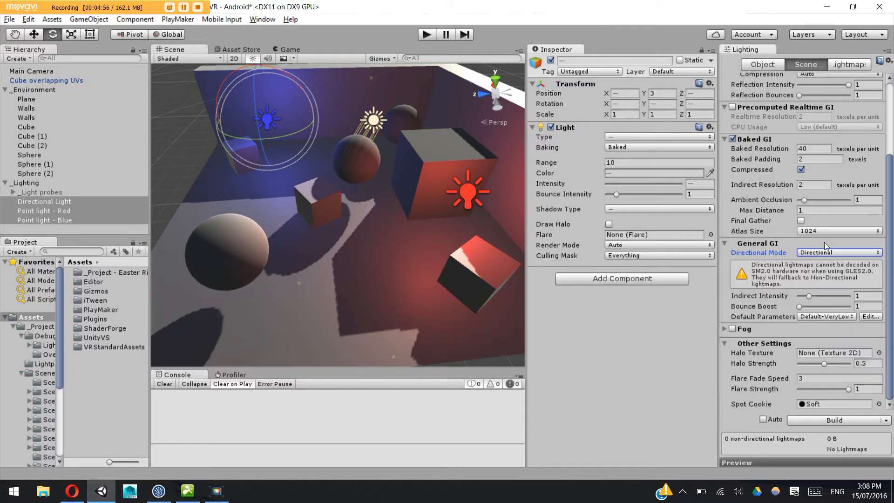
pyautogui.click(728, 344)
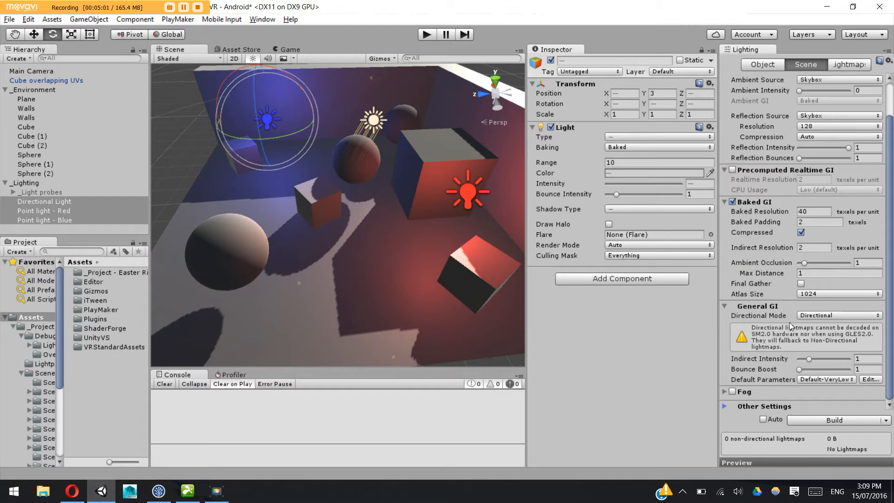
pyautogui.click(829, 418)
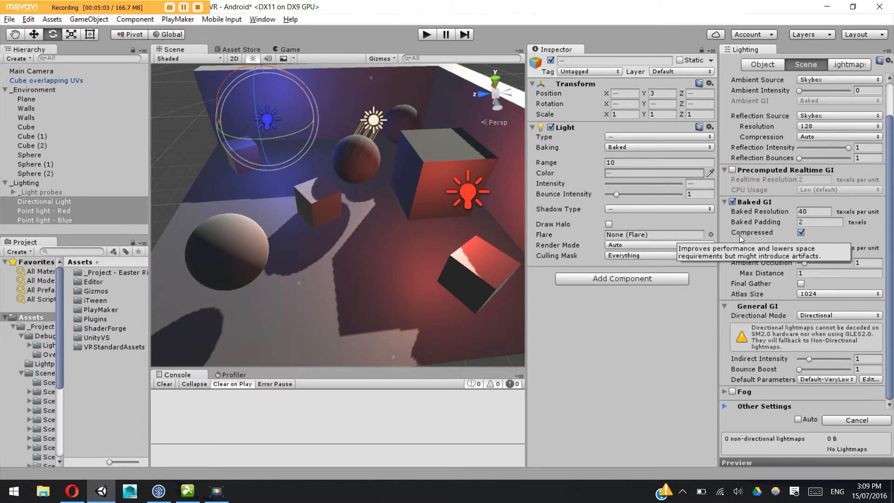
# Check the Static setting of a wall and the floor plane
pyautogui.scroll(-2, 387, 167)
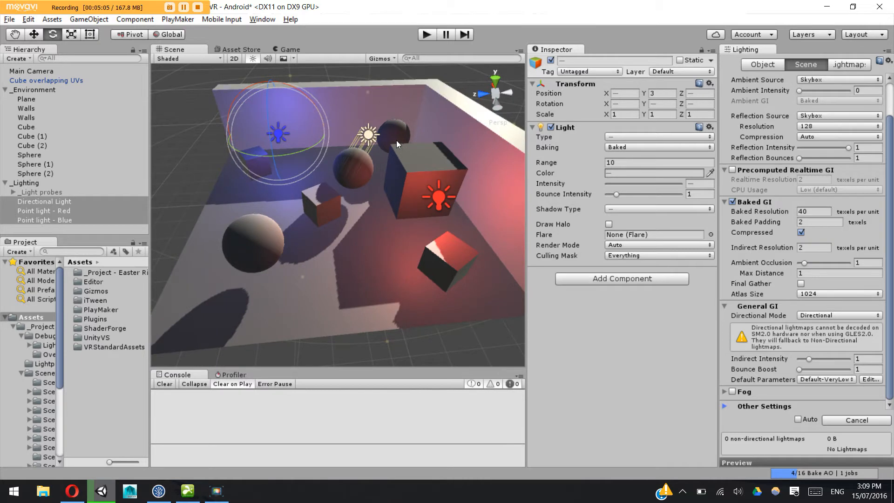
pyautogui.click(465, 147)
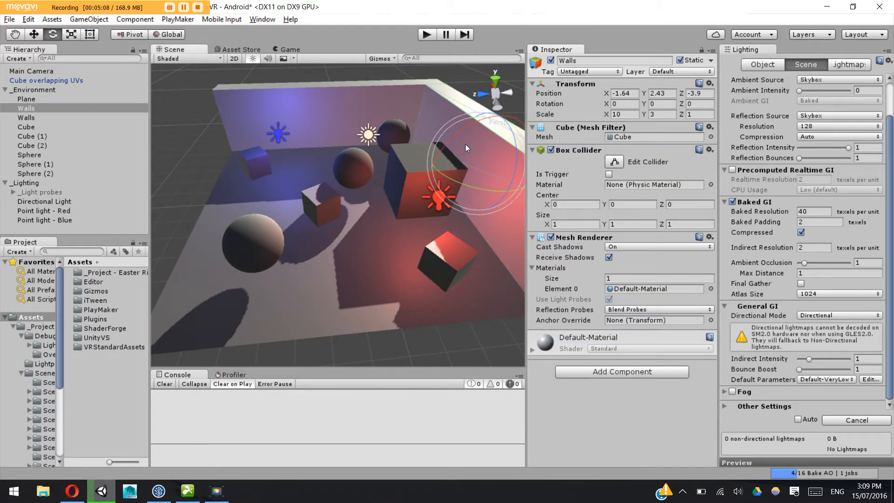
pyautogui.click(372, 261)
pyautogui.click(681, 60)
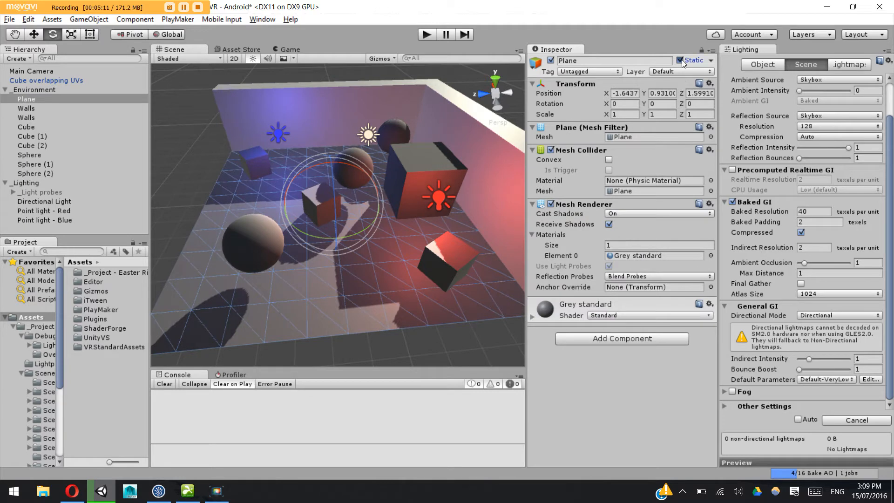
# Cancel the running lightmap build, take the floor plane off Static, and clear the baked data
pyautogui.click(855, 423)
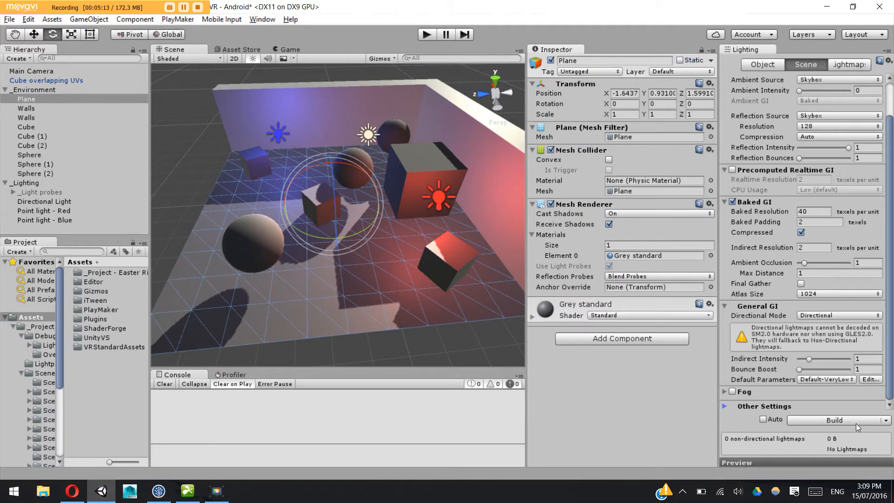
pyautogui.click(885, 421)
pyautogui.click(852, 445)
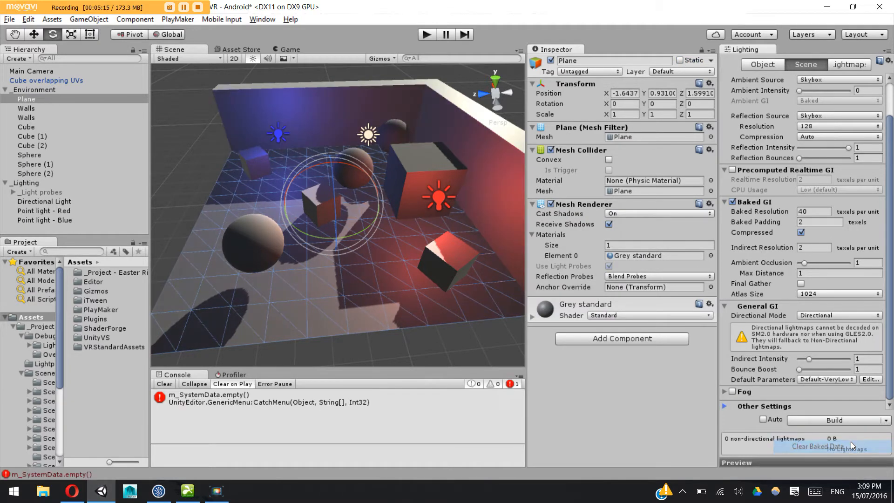
# Turn off Static for both walls, check the large sphere's Static setting, and build the scene's lightmaps
pyautogui.click(349, 93)
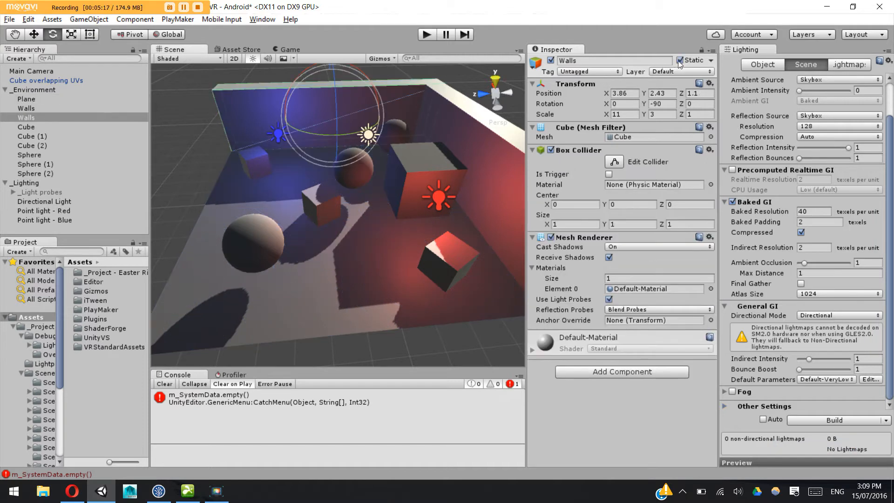
pyautogui.click(504, 152)
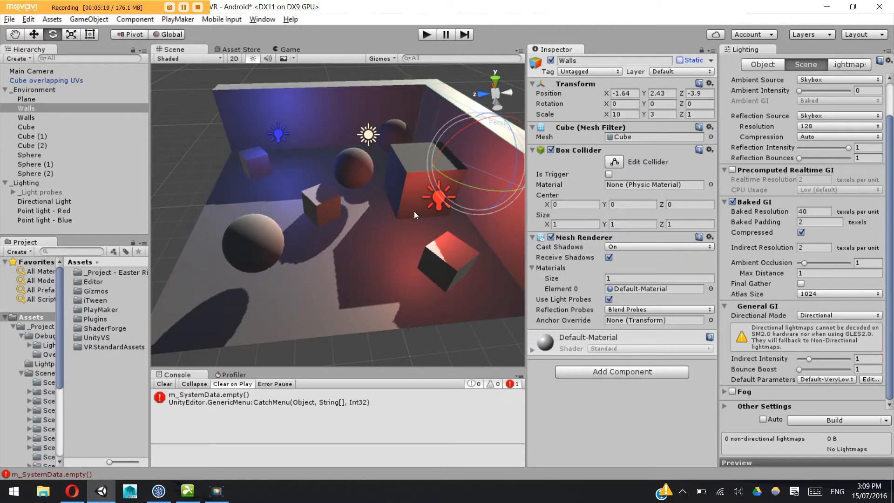
pyautogui.click(311, 179)
pyautogui.click(267, 235)
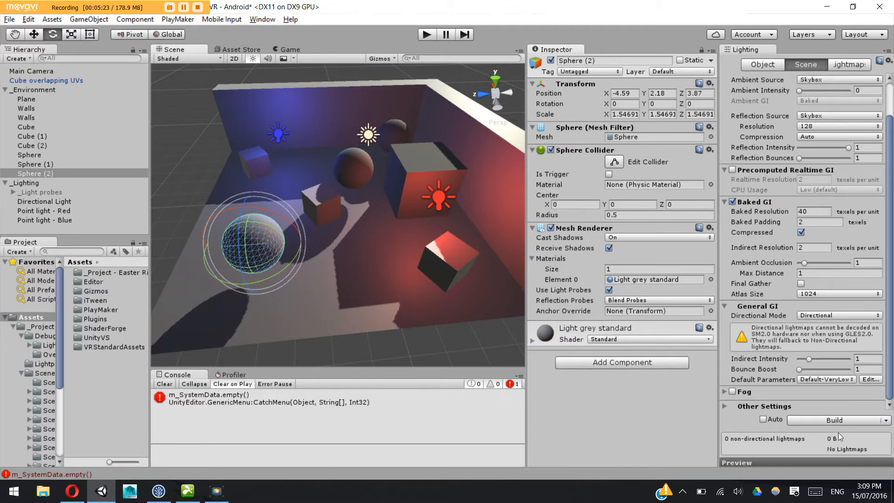
pyautogui.click(839, 420)
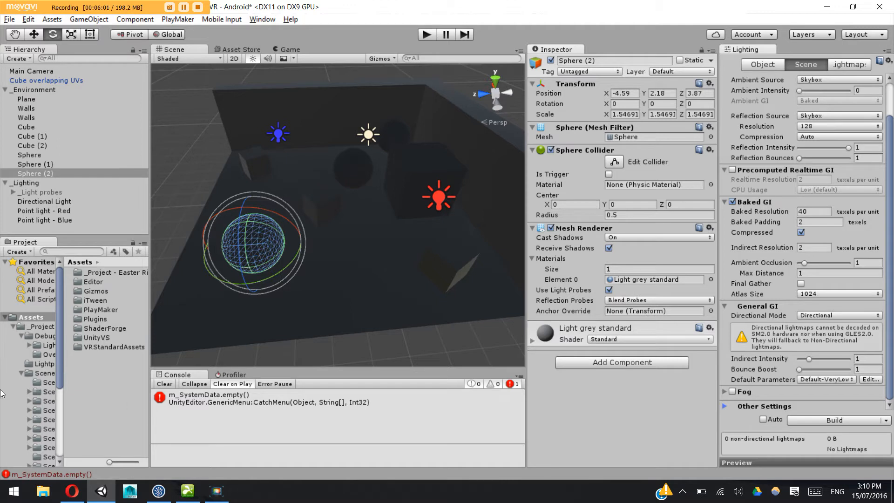
# Try rotating the directional light to test its effect on the scene, and undo the rotation
pyautogui.click(200, 172)
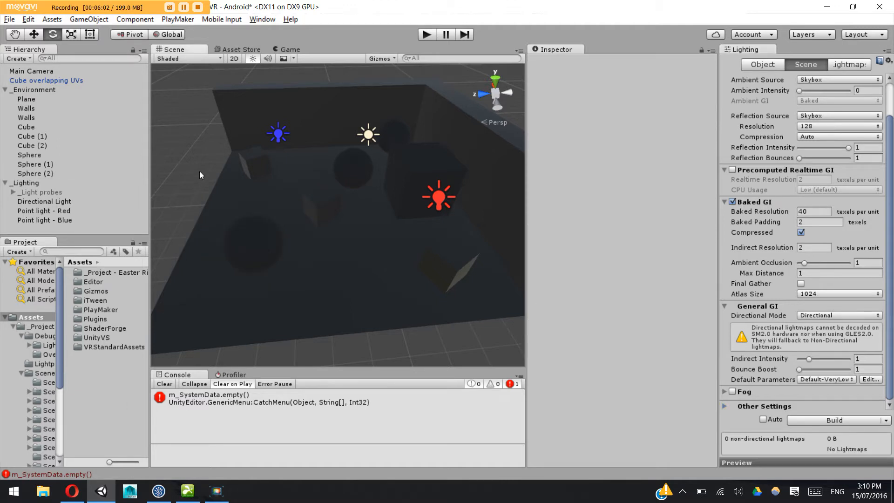
pyautogui.click(368, 134)
pyautogui.press('e')
pyautogui.moveTo(369, 156); pyautogui.dragTo(398, 146)
pyautogui.hotkey('ctrl', 'z')
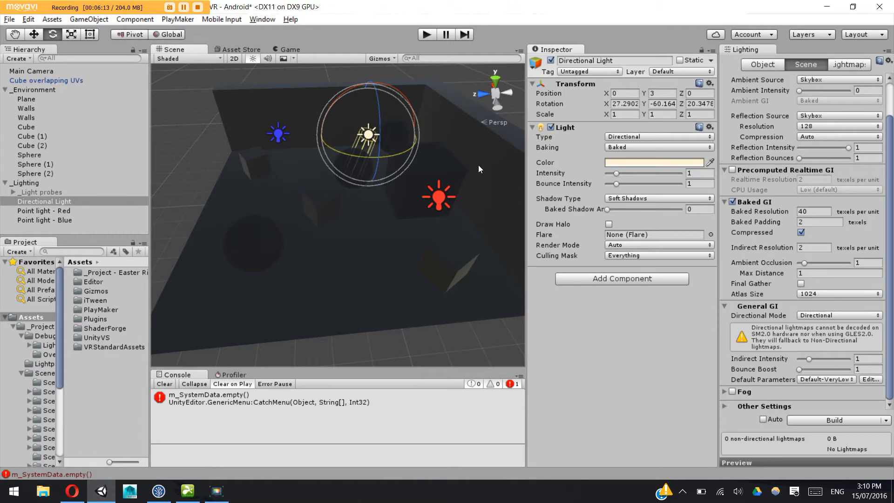
# Mark the floor plane and both walls as Static together
pyautogui.click(289, 117)
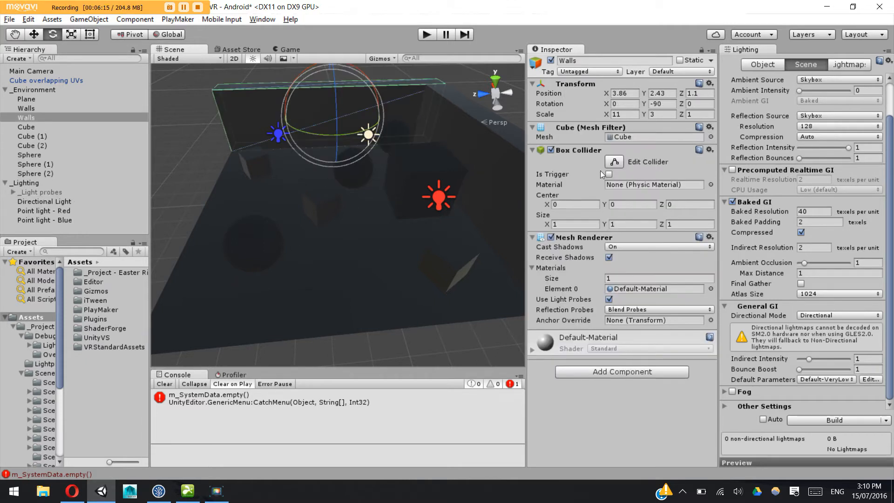
pyautogui.click(365, 253)
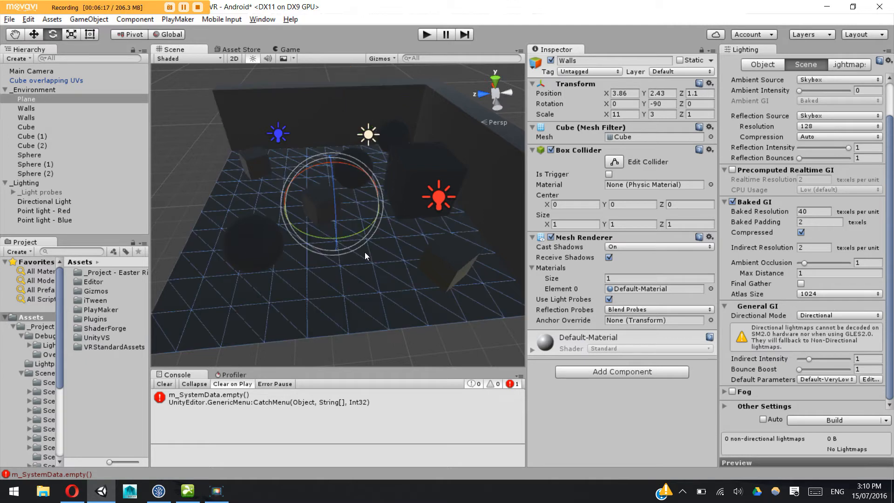
pyautogui.keyDown('ctrl'); pyautogui.click(488, 191); pyautogui.keyUp('ctrl')
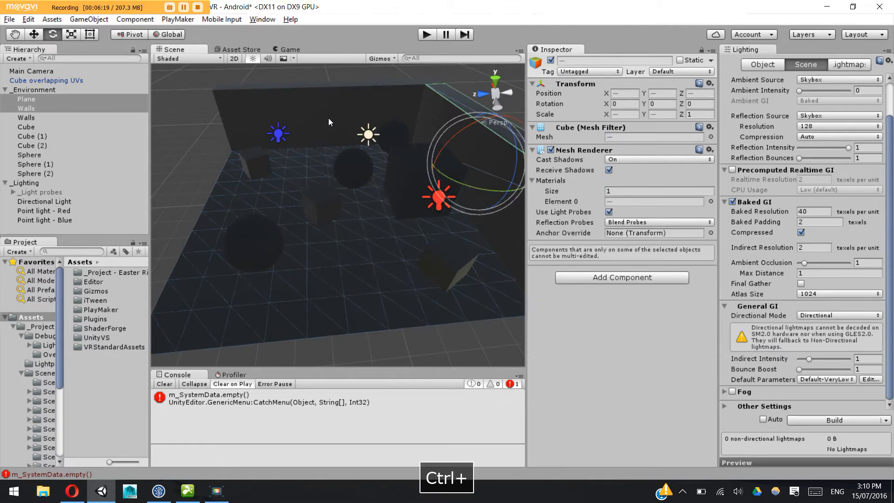
pyautogui.keyDown('ctrl'); pyautogui.click(328, 119); pyautogui.keyUp('ctrl')
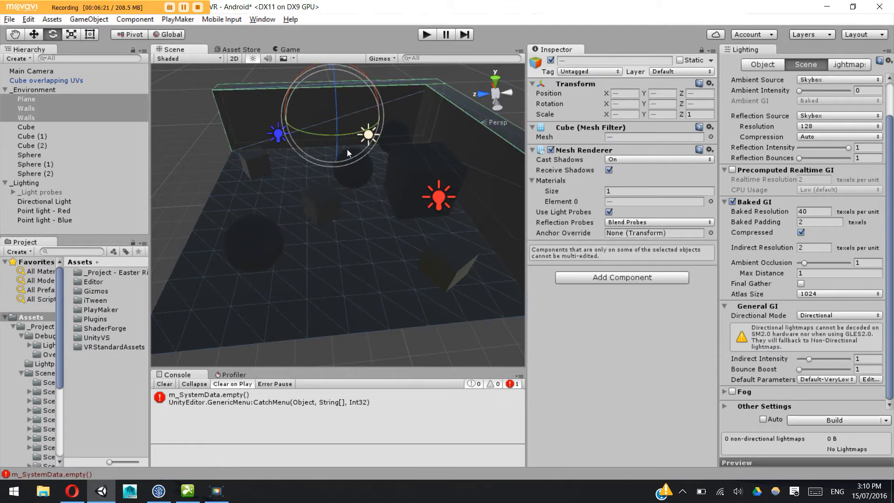
pyautogui.click(680, 60)
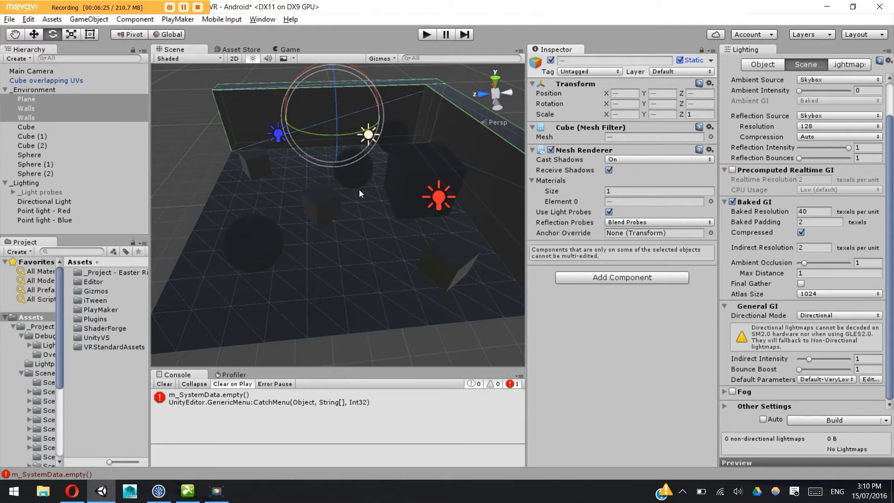
# Check the Static setting of the floor plane and a wall, and build the scene's lightmaps
pyautogui.click(367, 314)
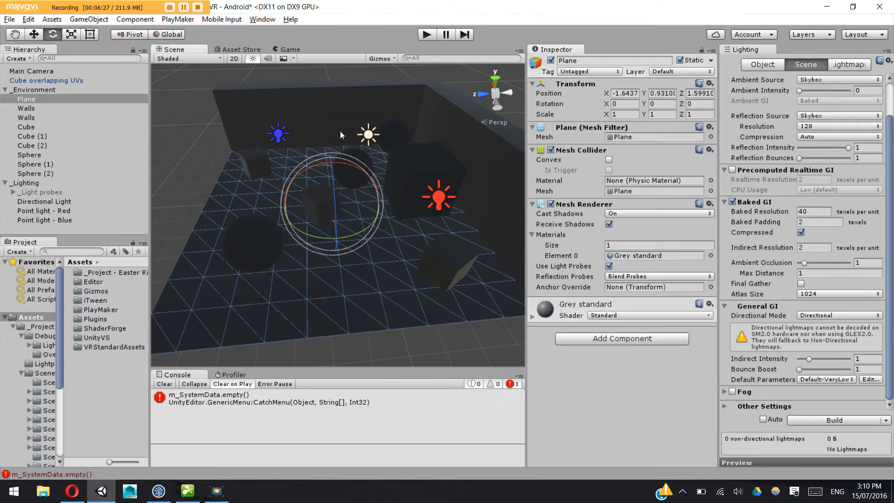
pyautogui.click(434, 105)
pyautogui.click(451, 114)
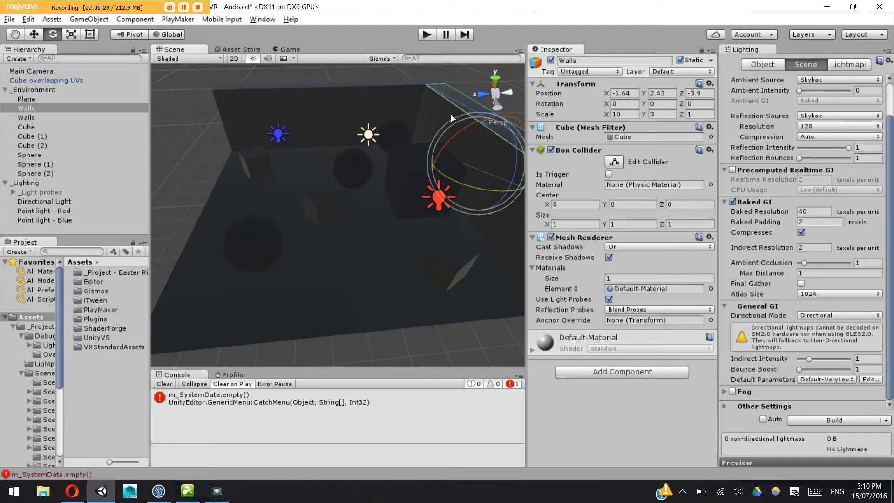
pyautogui.click(857, 421)
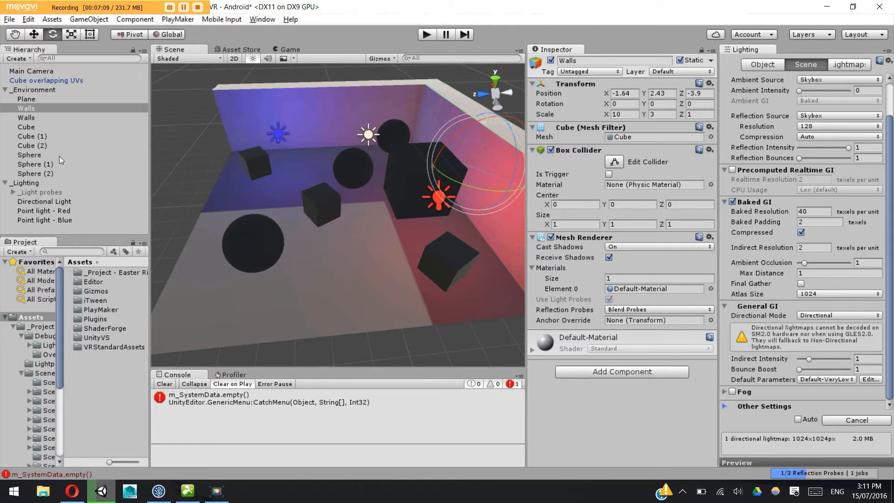
# Widen the project folder list and its browser area, and open the Lightprobe folder
pyautogui.moveTo(65, 336); pyautogui.dragTo(80, 336)
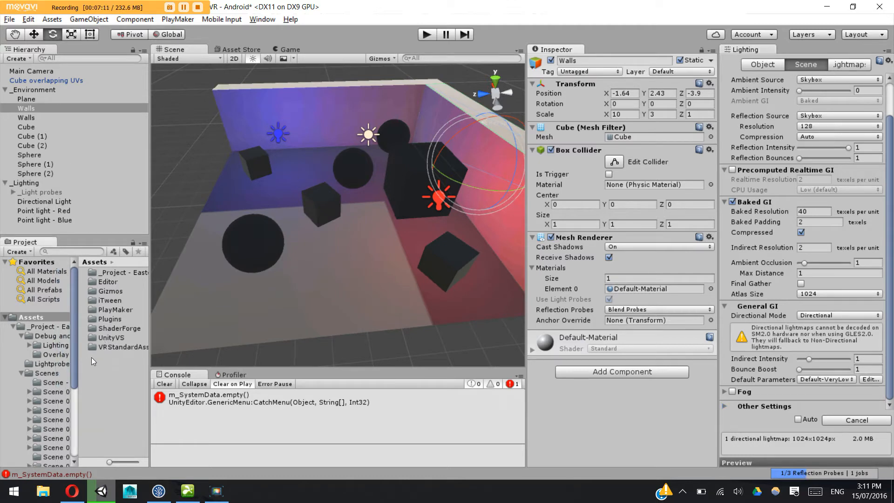
pyautogui.click(52, 364)
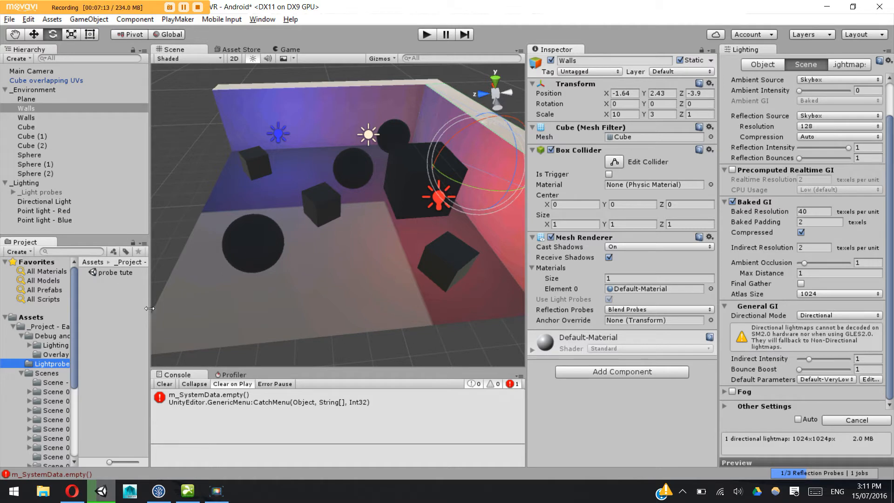
pyautogui.moveTo(150, 309); pyautogui.dragTo(197, 318)
# Examine the baked light and colour on the floor and walls from several angles, up close and from afar
pyautogui.click(379, 220)
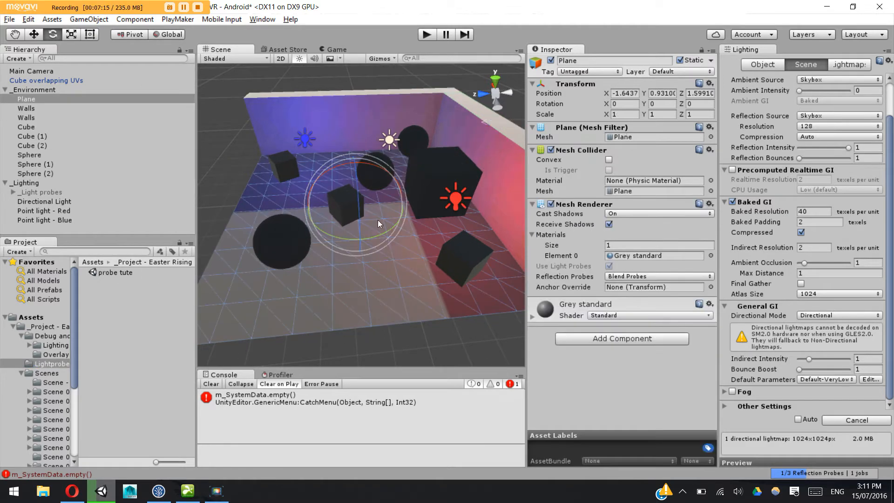
pyautogui.keyDown('alt'); pyautogui.moveTo(378, 220); pyautogui.dragTo(350, 158); pyautogui.keyUp('alt')
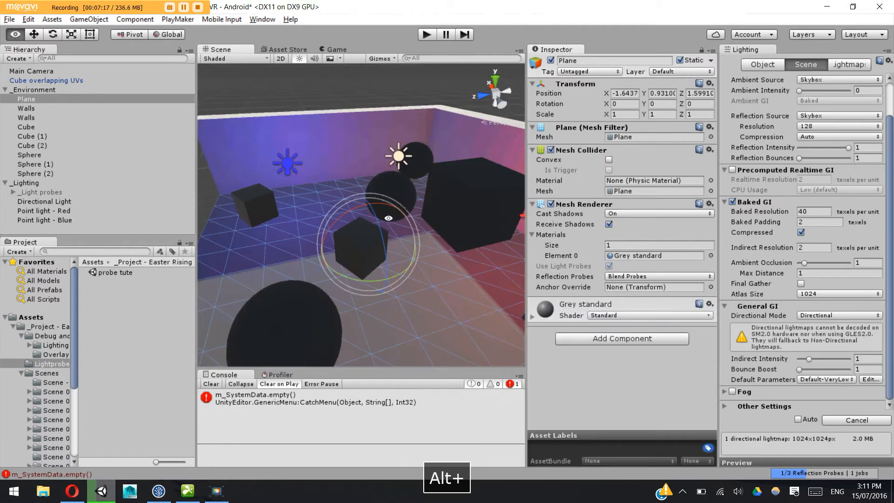
pyautogui.click(350, 159)
pyautogui.scroll(5, 383, 194)
pyautogui.keyDown('alt'); pyautogui.moveTo(383, 195); pyautogui.dragTo(384, 183); pyautogui.keyUp('alt')
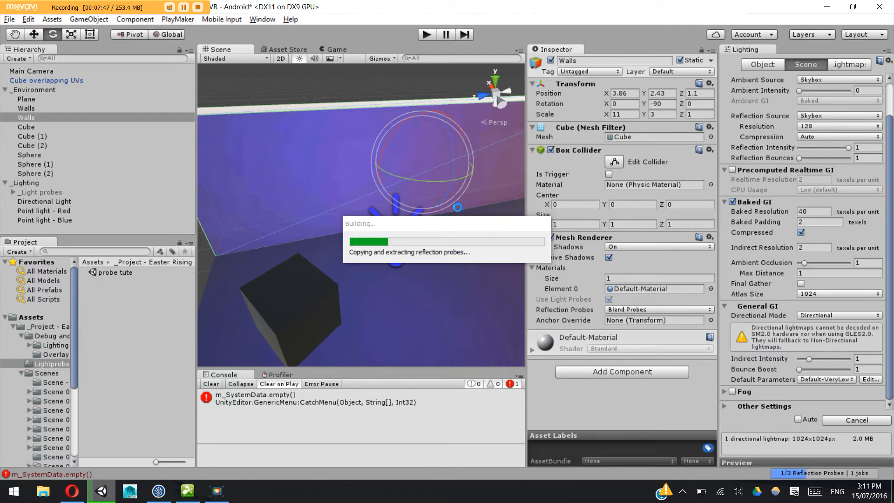
pyautogui.scroll(-5, 456, 264)
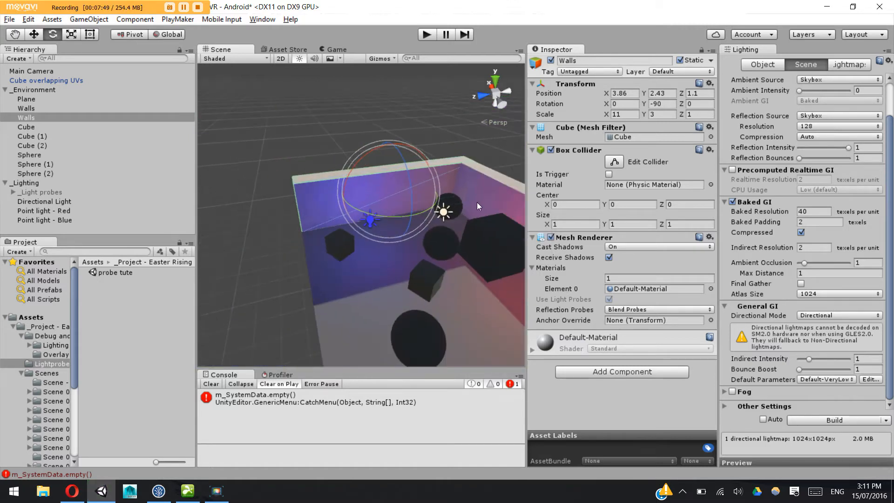
pyautogui.scroll(2, 457, 252)
pyautogui.keyDown('alt'); pyautogui.moveTo(457, 252); pyautogui.dragTo(513, 214); pyautogui.keyUp('alt')
pyautogui.click(373, 257)
pyautogui.hotkey('ctrl', 'z')
# Locate the baked lightmap files in the project and compare Lightmap-0_comp_light with Lightmap-0_comp_dir
pyautogui.click(840, 65)
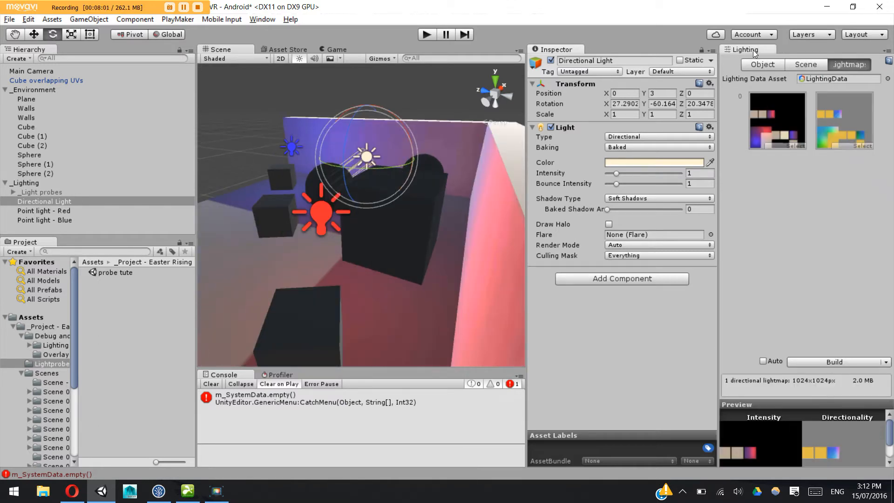
pyautogui.click(787, 124)
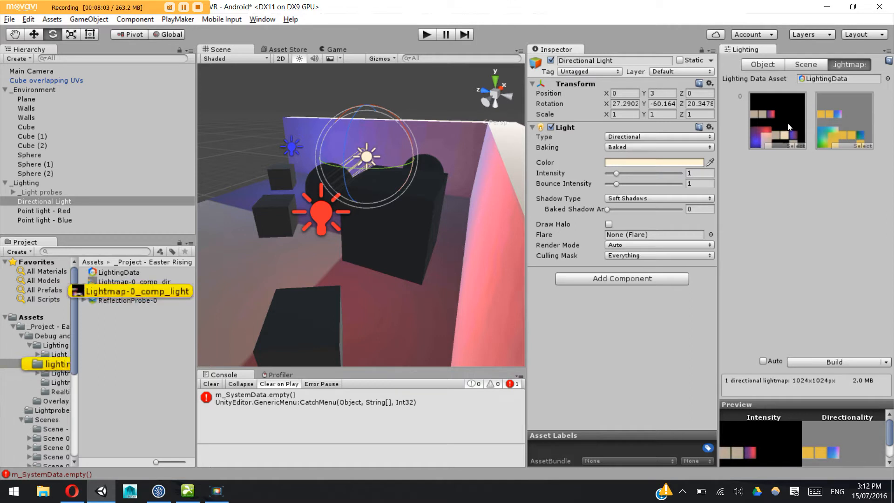
pyautogui.click(167, 293)
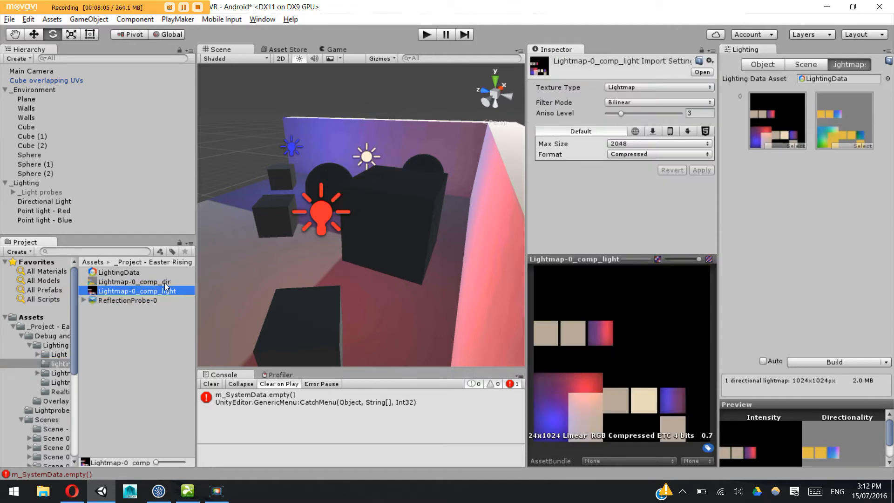
pyautogui.click(165, 281)
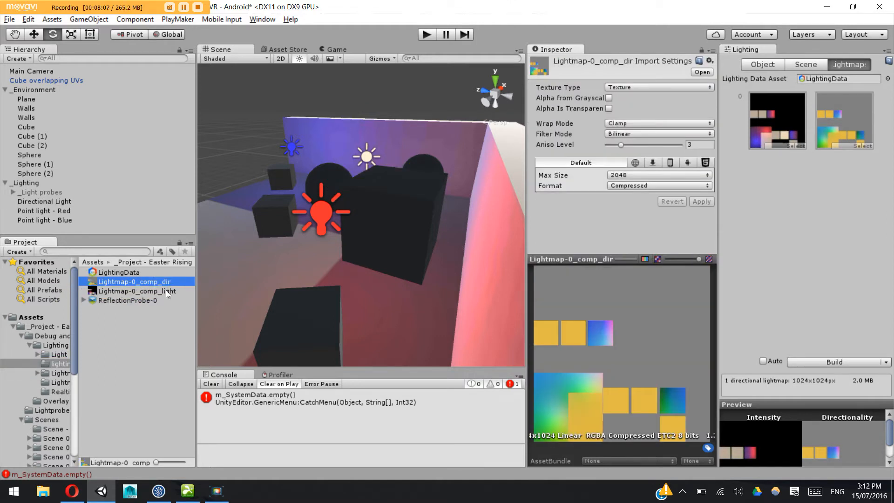
pyautogui.click(166, 289)
pyautogui.click(166, 283)
pyautogui.click(173, 292)
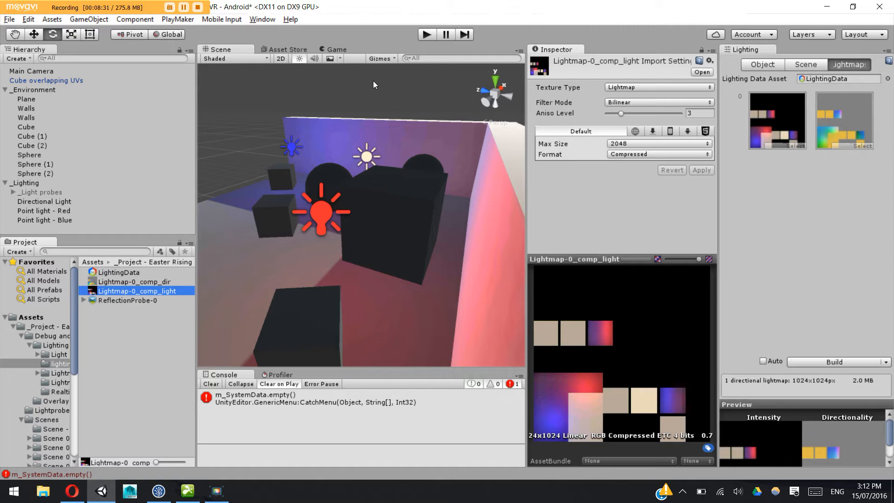
# View the room from a higher angle and collapse the _Lighting and _Environment groups
pyautogui.keyDown('alt'); pyautogui.moveTo(379, 161); pyautogui.dragTo(324, 176); pyautogui.keyUp('alt')
pyautogui.keyDown('alt'); pyautogui.moveTo(403, 156); pyautogui.dragTo(400, 126); pyautogui.keyUp('alt')
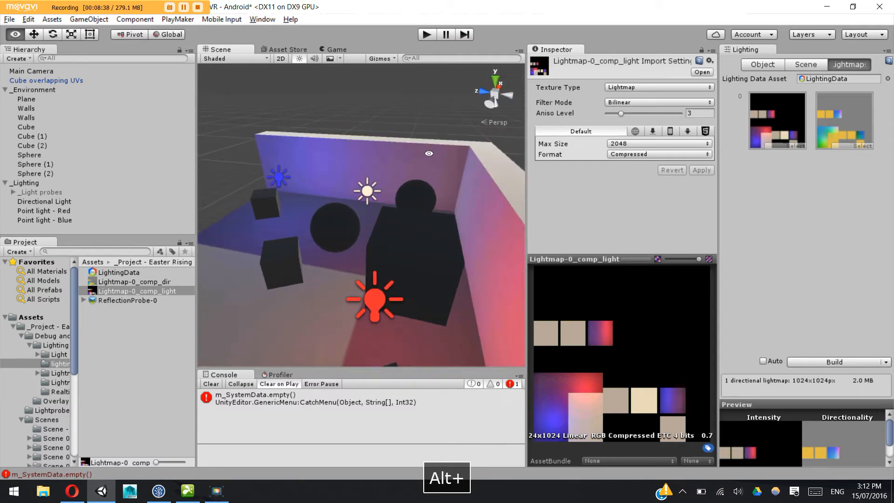
pyautogui.click(12, 184)
pyautogui.click(5, 183)
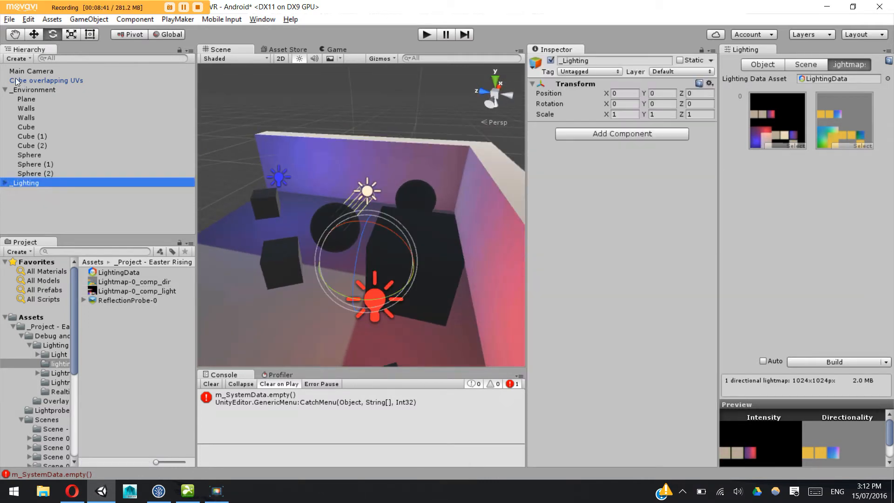
pyautogui.click(6, 90)
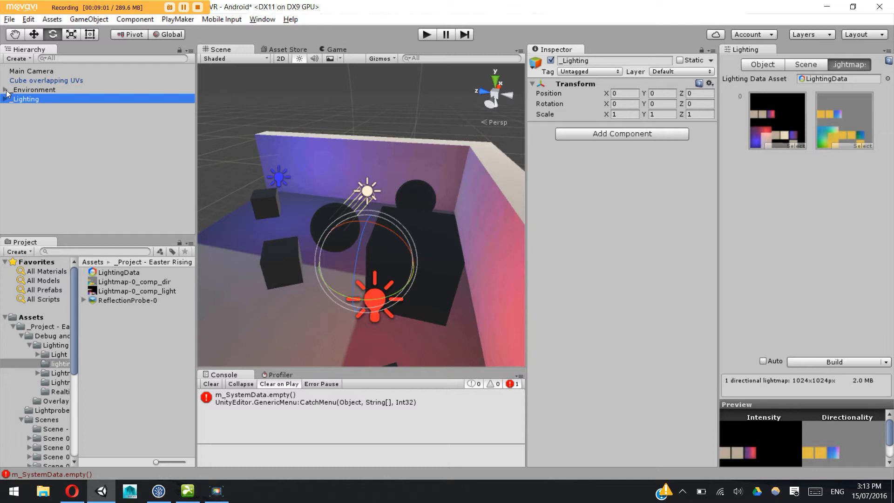
pyautogui.click(110, 157)
# Expand _Lighting and its _Light probes group, and enable the _Light probes object
pyautogui.click(5, 98)
pyautogui.click(37, 108)
pyautogui.click(13, 108)
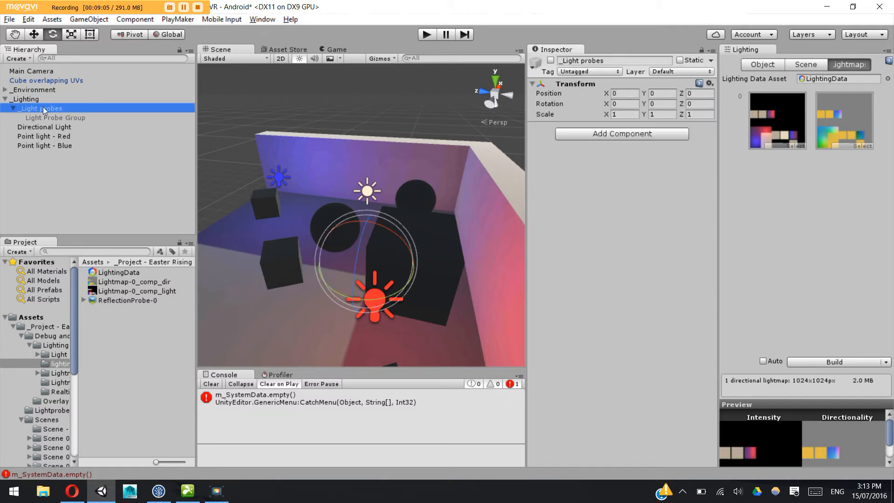
pyautogui.click(56, 153)
pyautogui.click(43, 109)
pyautogui.click(551, 60)
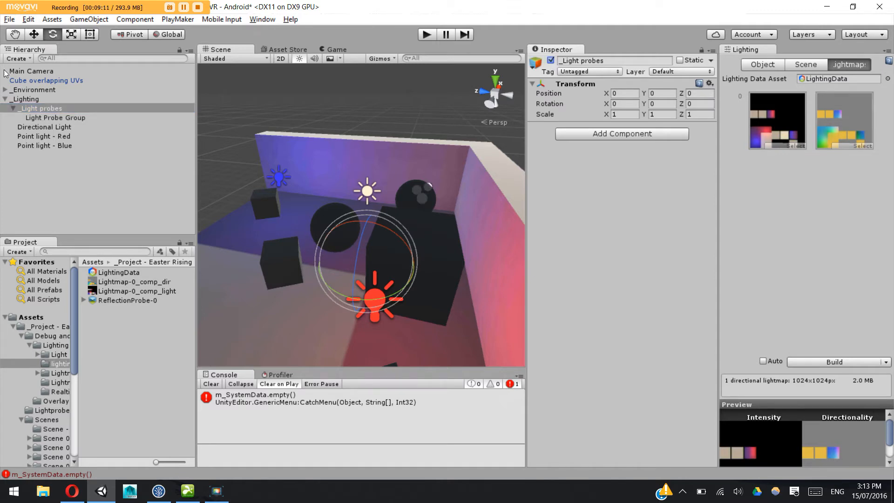
# Select the Light Probe Group and examine its placement in a wider view of the scene
pyautogui.click(54, 119)
pyautogui.keyDown('alt'); pyautogui.moveTo(407, 258); pyautogui.dragTo(348, 205); pyautogui.keyUp('alt')
pyautogui.scroll(-5, 347, 206)
pyautogui.keyDown('alt'); pyautogui.moveTo(347, 206); pyautogui.dragTo(431, 152, button='middle'); pyautogui.keyUp('alt')
# Create a new Light Probe Group at the root level of the scene hierarchy
pyautogui.click(59, 178)
pyautogui.rightClick(59, 177)
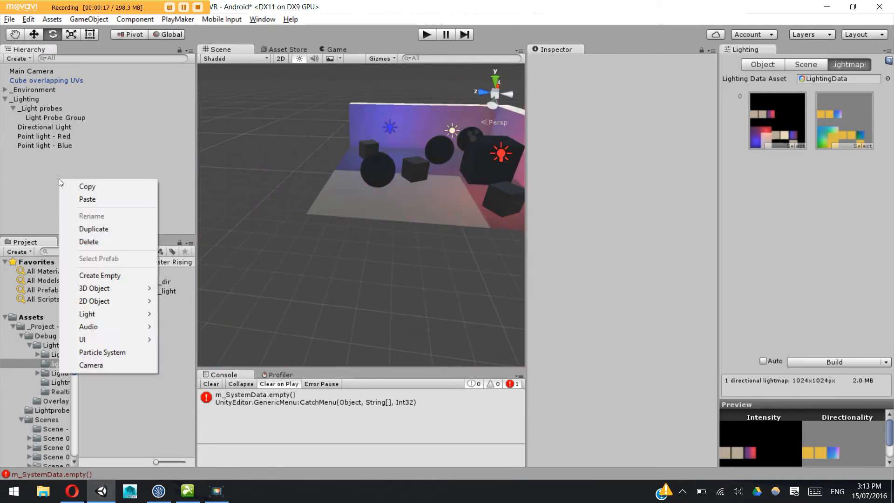
pyautogui.click(47, 183)
pyautogui.rightClick(47, 184)
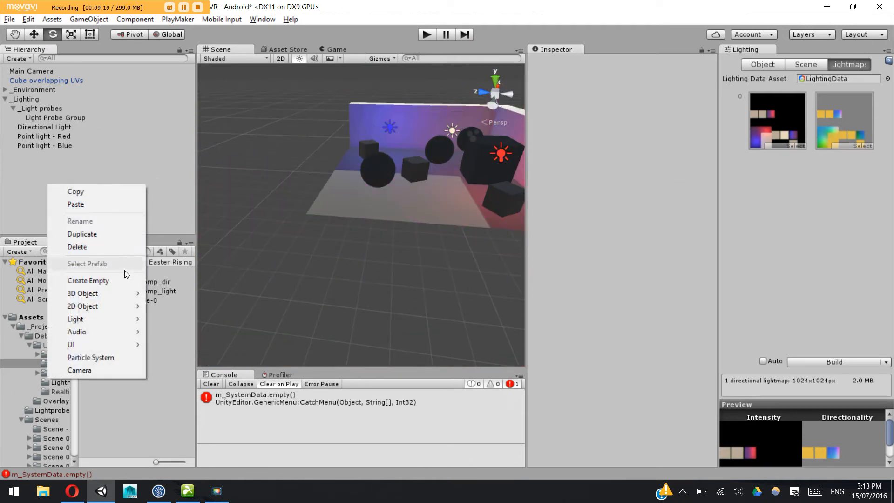
pyautogui.moveTo(111, 323)
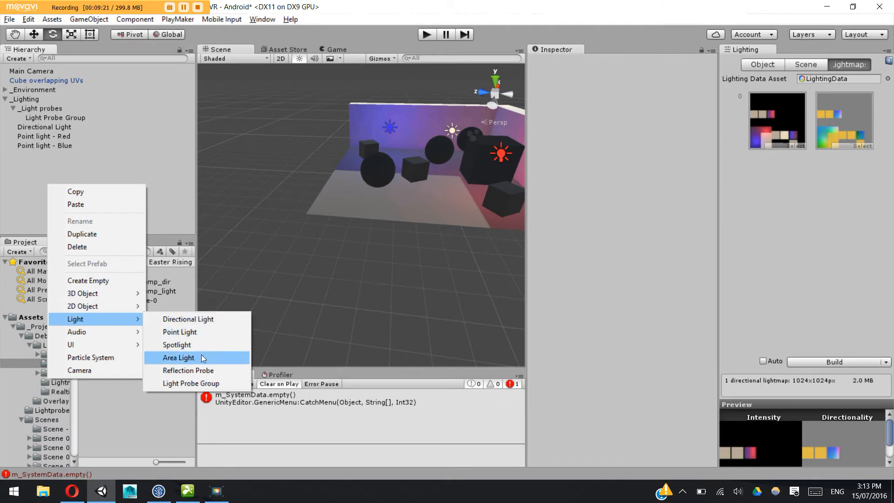
pyautogui.click(211, 383)
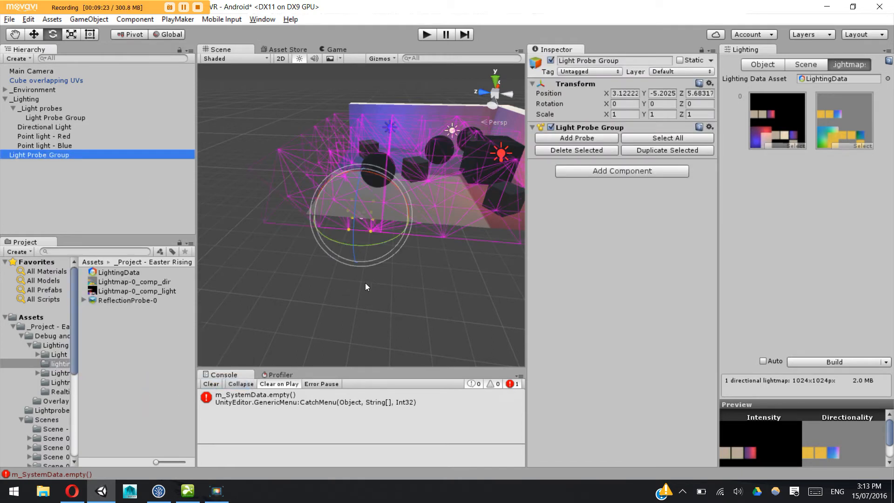
# Raise the new Light Probe Group above the room to a Y position of 6.68
pyautogui.keyDown('alt'); pyautogui.moveTo(383, 290); pyautogui.dragTo(351, 299); pyautogui.keyUp('alt')
pyautogui.scroll(-4, 373, 261)
pyautogui.press('w')
pyautogui.moveTo(361, 189); pyautogui.dragTo(359, 93)
pyautogui.scroll(5, 343, 174)
pyautogui.keyDown('alt'); pyautogui.moveTo(359, 101); pyautogui.dragTo(342, 211, button='middle'); pyautogui.keyUp('alt')
pyautogui.scroll(3, 315, 201)
pyautogui.keyDown('alt'); pyautogui.moveTo(315, 202); pyautogui.dragTo(298, 165); pyautogui.keyUp('alt')
pyautogui.click(60, 164)
pyautogui.click(59, 153)
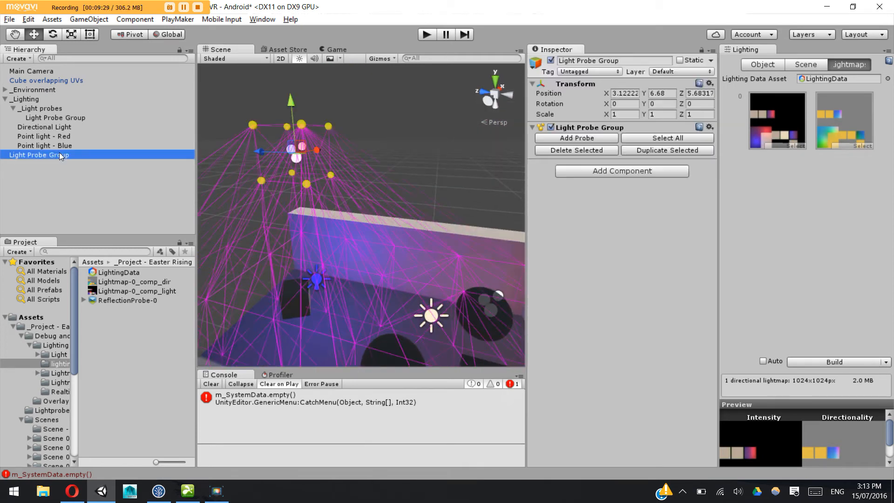
# Try duplicating the whole new Light Probe Group object and moving the copy aside, and undo the attempt
pyautogui.scroll(-3, 326, 188)
pyautogui.hotkey('ctrl', 'd')
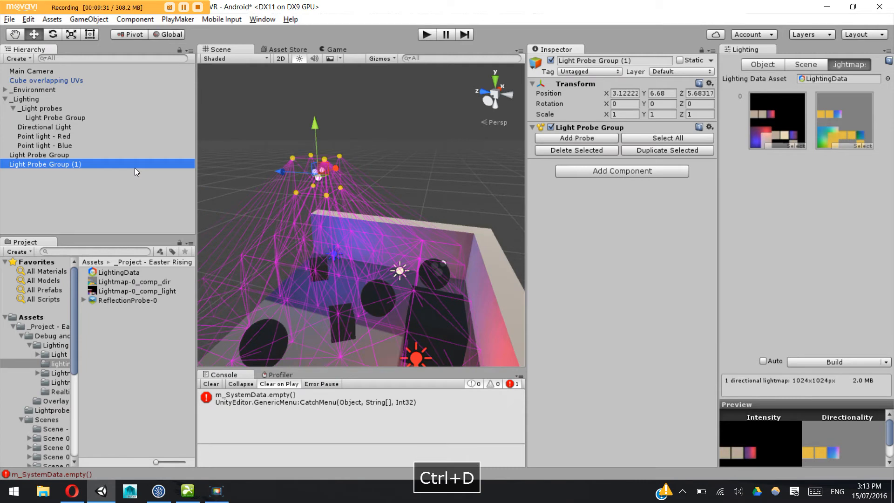
pyautogui.moveTo(295, 177); pyautogui.dragTo(344, 191)
pyautogui.hotkey('ctrl', 'z')
pyautogui.hotkey('ctrl', 'z')
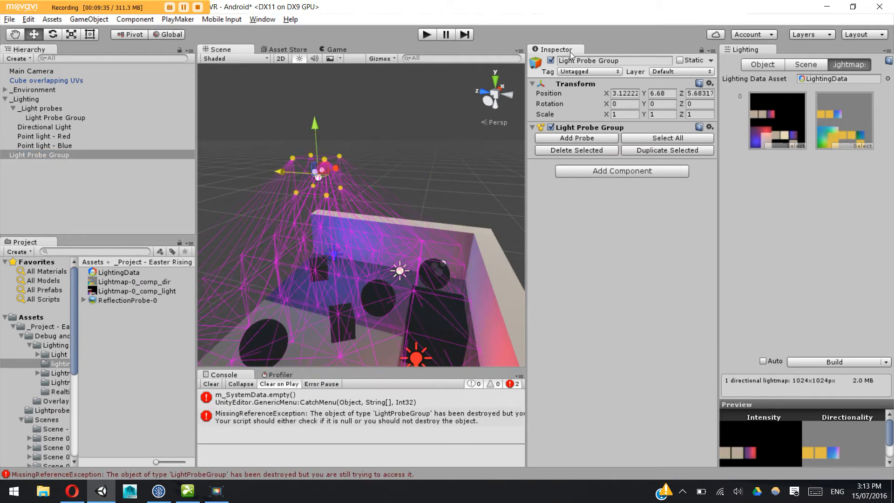
# Select all probes inside the new Light Probe Group, duplicate them and move the copies away from the originals
pyautogui.click(602, 129)
pyautogui.click(573, 129)
pyautogui.click(672, 139)
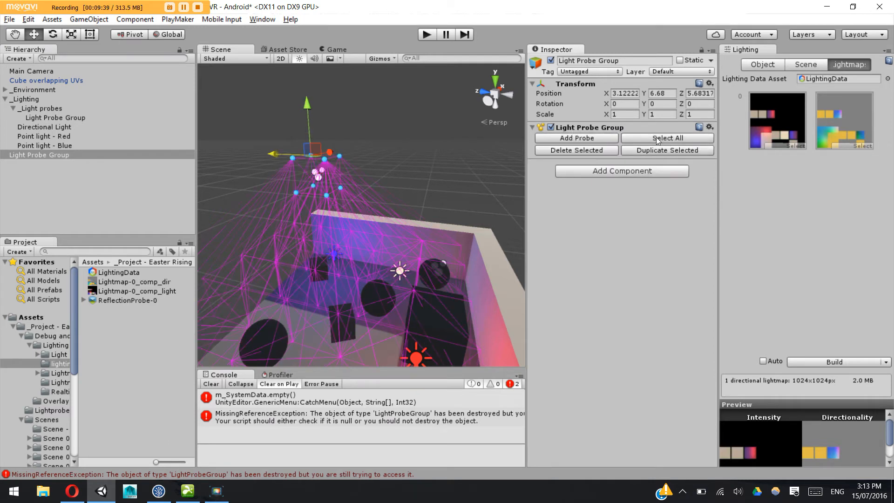
pyautogui.click(661, 152)
pyautogui.keyDown('alt'); pyautogui.moveTo(347, 166); pyautogui.dragTo(396, 189); pyautogui.keyUp('alt')
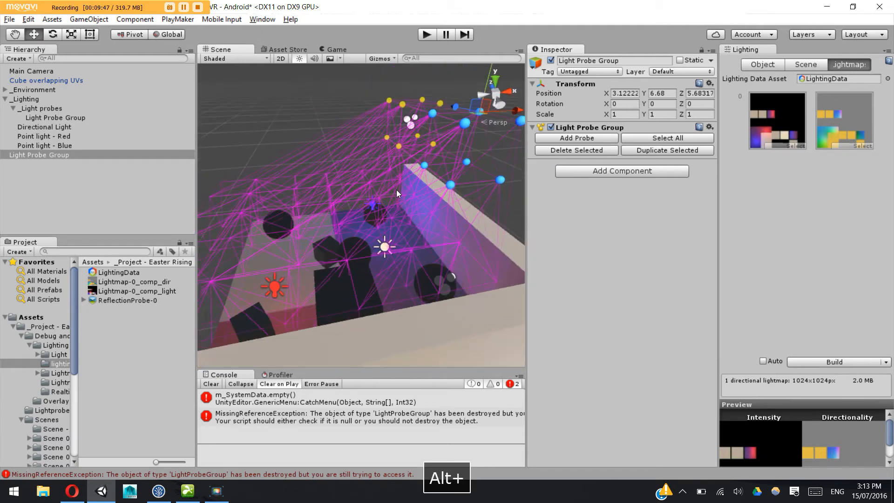
# Undo the probe duplication and the upward move of the new Light Probe Group
pyautogui.hotkey('ctrl', 'z')
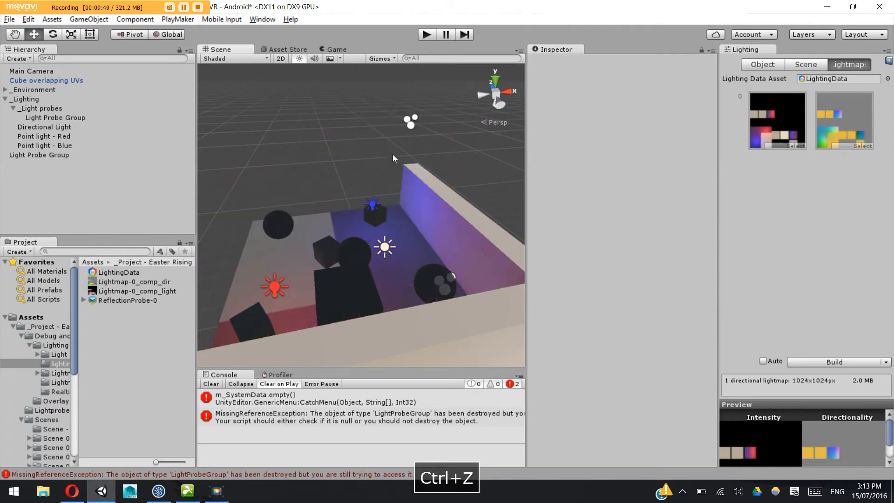
pyautogui.click(70, 116)
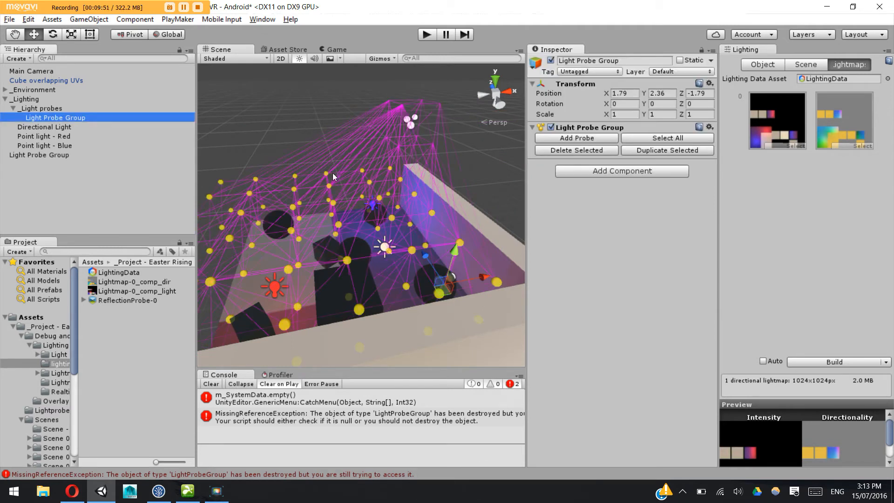
pyautogui.hotkey('ctrl', 'z')
pyautogui.hotkey('ctrl', 'z')
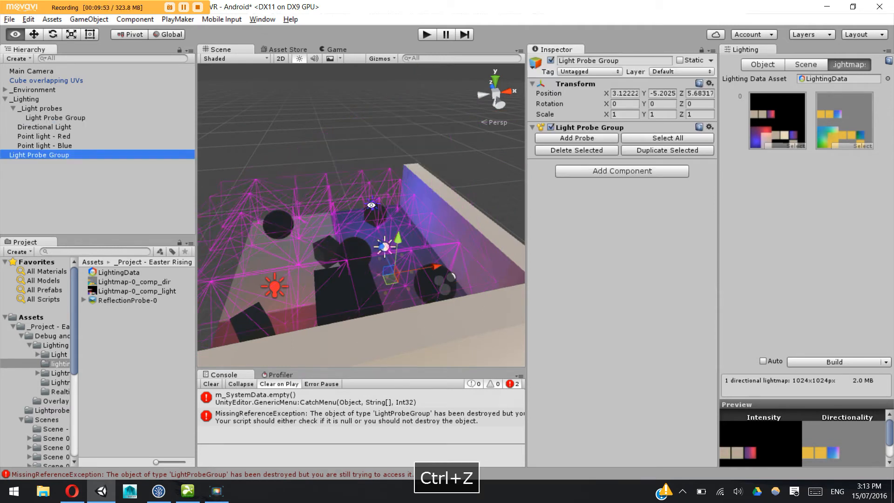
pyautogui.keyDown('alt'); pyautogui.moveTo(337, 158); pyautogui.dragTo(449, 211); pyautogui.keyUp('alt')
pyautogui.keyDown('alt'); pyautogui.moveTo(450, 211); pyautogui.dragTo(369, 194, button='middle'); pyautogui.keyUp('alt')
pyautogui.scroll(3, 368, 194)
pyautogui.keyDown('alt'); pyautogui.moveTo(361, 198); pyautogui.dragTo(405, 157); pyautogui.keyUp('alt')
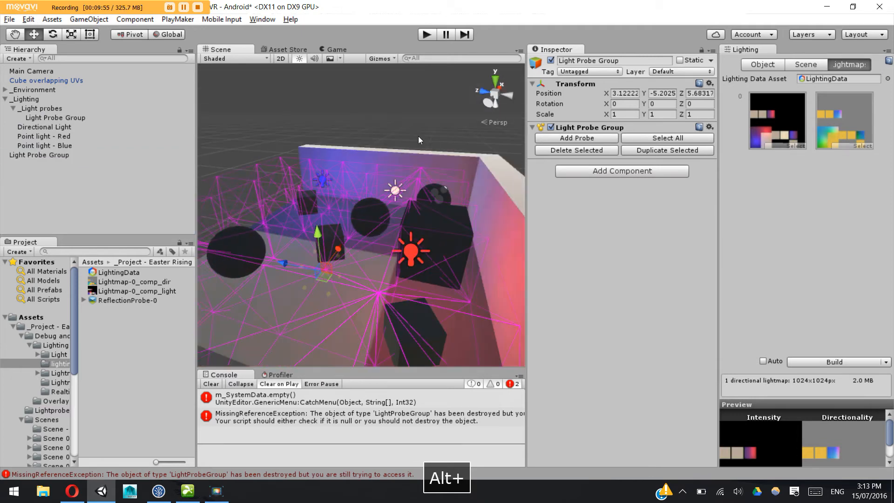
# Try moving the Sphere near the back wall to Y 3.04 and Z 0.23, and undo the move
pyautogui.click(418, 126)
pyautogui.click(427, 188)
pyautogui.keyDown('alt'); pyautogui.moveTo(428, 188); pyautogui.dragTo(399, 167); pyautogui.keyUp('alt')
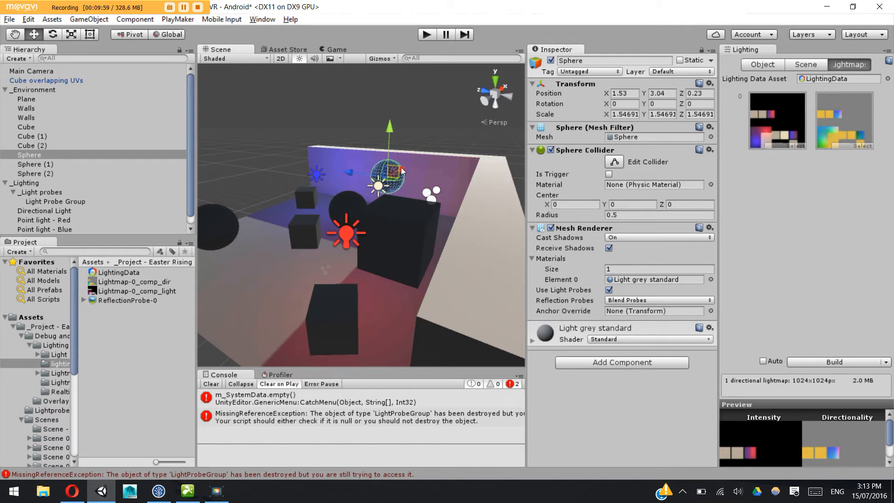
pyautogui.hotkey('ctrl', 'z')
pyautogui.keyDown('alt'); pyautogui.moveTo(373, 94); pyautogui.dragTo(389, 135); pyautogui.keyUp('alt')
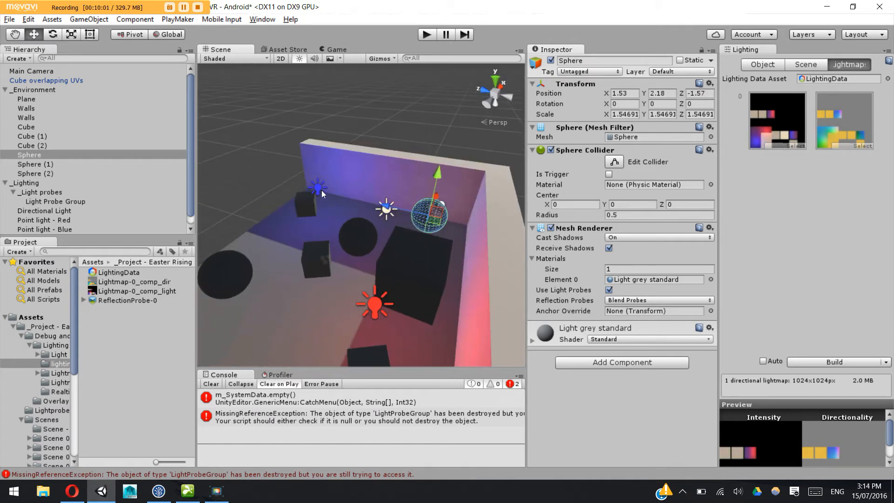
# Select the Light Probe Group under _Light probes and build the scene's baked lighting with the current Baked GI settings
pyautogui.click(54, 201)
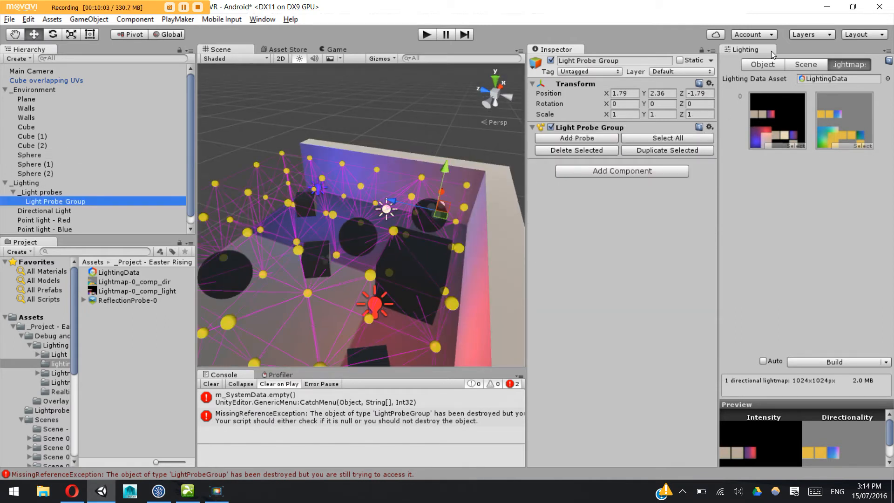
pyautogui.click(806, 64)
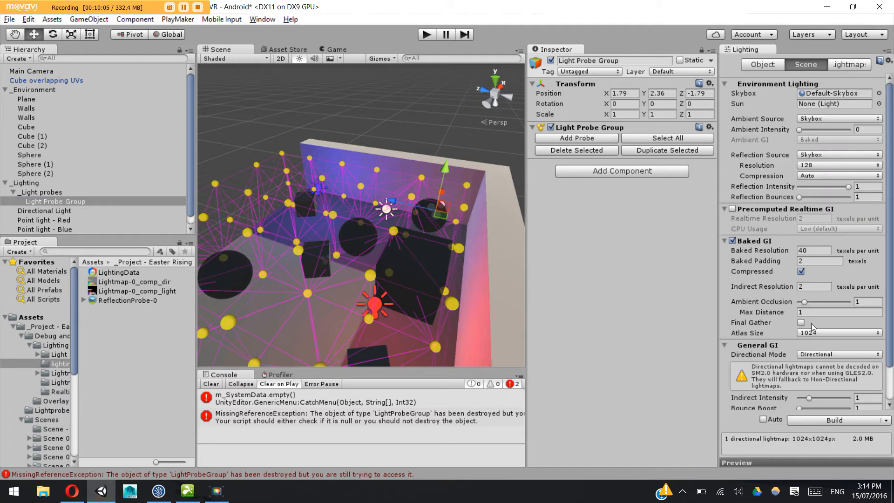
pyautogui.scroll(-2, 811, 323)
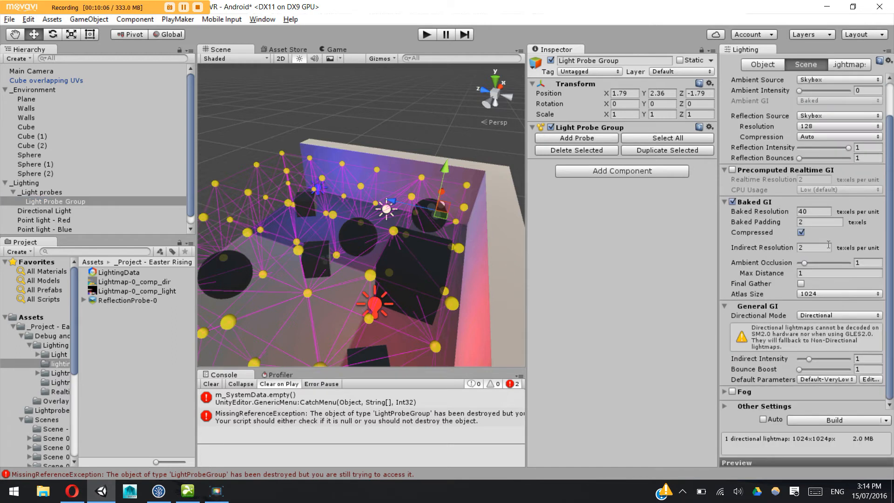
pyautogui.click(835, 421)
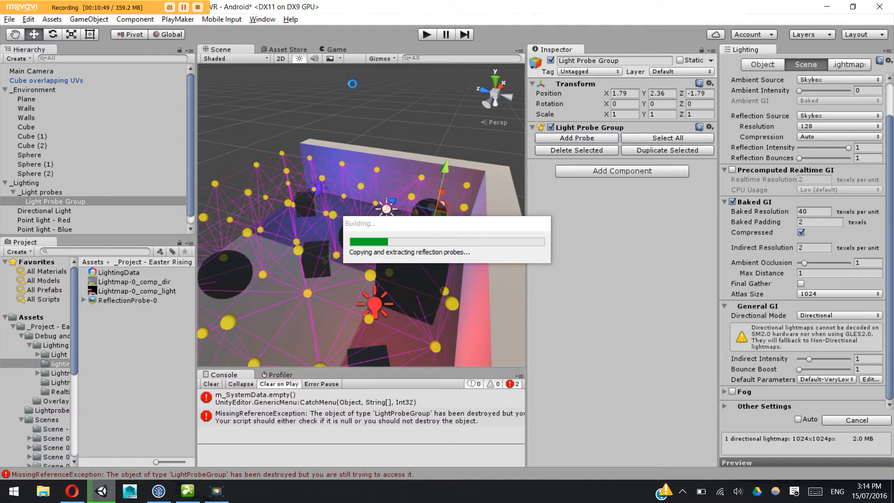
pyautogui.press('alt')
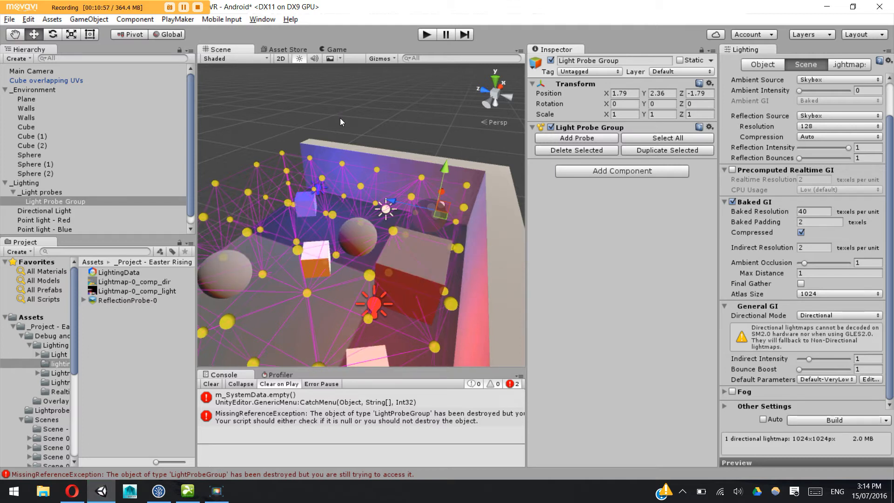
# Examine the baked colours of the light probes across the room and beside the red-lit wall
pyautogui.click(304, 97)
pyautogui.keyDown('alt'); pyautogui.moveTo(344, 182); pyautogui.dragTo(337, 153); pyautogui.keyUp('alt')
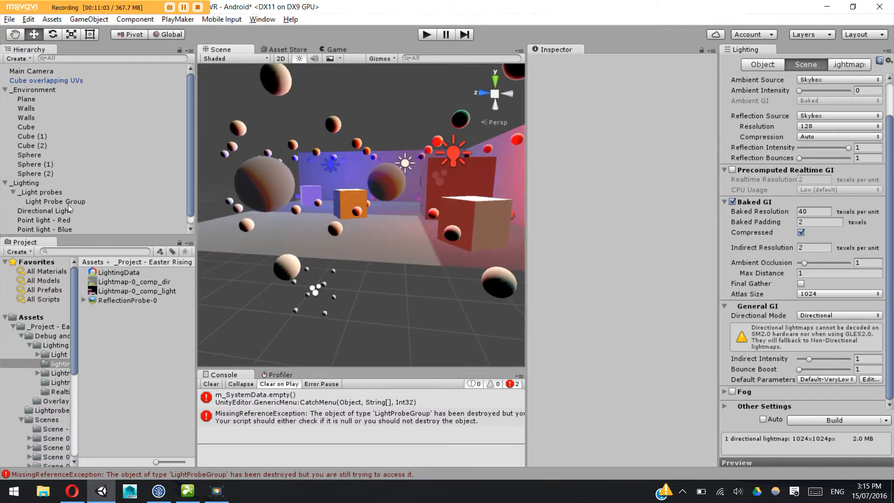
pyautogui.keyDown('alt'); pyautogui.moveTo(401, 196); pyautogui.dragTo(429, 201); pyautogui.keyUp('alt')
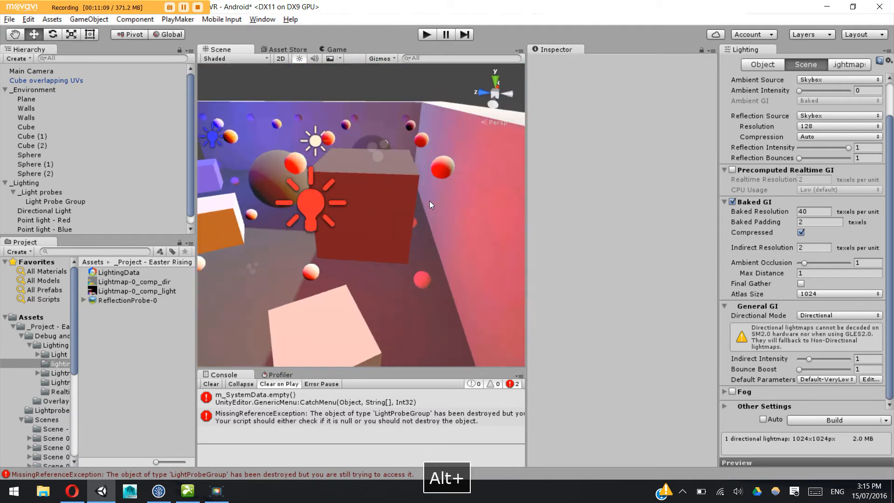
pyautogui.click(441, 170)
pyautogui.keyDown('alt'); pyautogui.moveTo(431, 134); pyautogui.dragTo(400, 136); pyautogui.keyUp('alt')
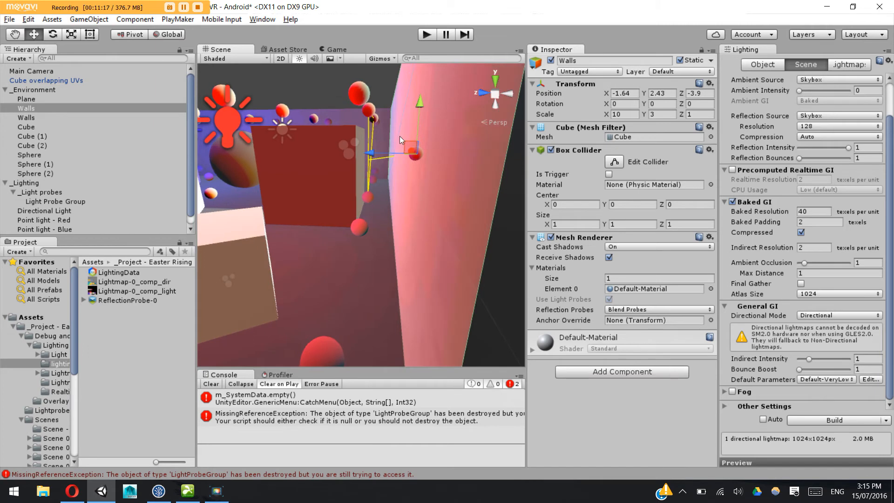
pyautogui.keyDown('alt'); pyautogui.moveTo(365, 103); pyautogui.dragTo(363, 120); pyautogui.keyUp('alt')
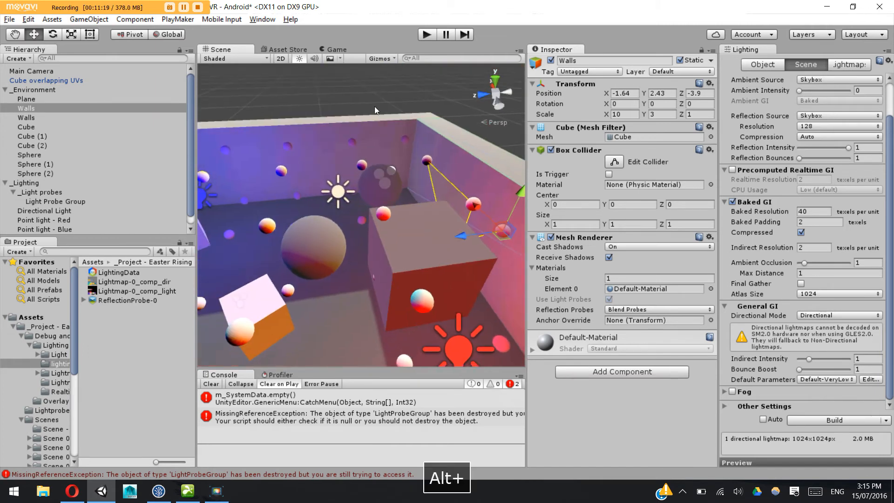
# Turn off Use Light Probes for Sphere (1) and compare it with the surrounding lit objects
pyautogui.click(368, 96)
pyautogui.keyDown('alt'); pyautogui.moveTo(403, 149); pyautogui.dragTo(344, 175); pyautogui.keyUp('alt')
pyautogui.scroll(3, 345, 174)
pyautogui.keyDown('alt'); pyautogui.moveTo(392, 201); pyautogui.dragTo(308, 279); pyautogui.keyUp('alt')
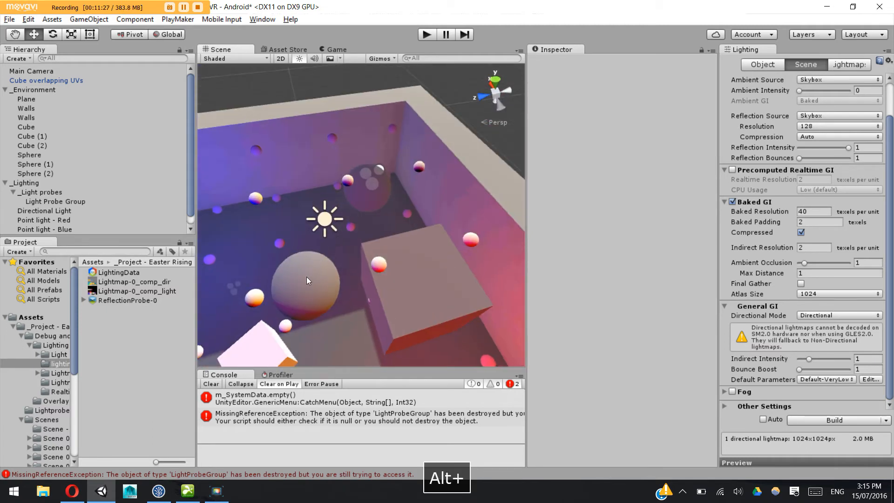
pyautogui.click(306, 278)
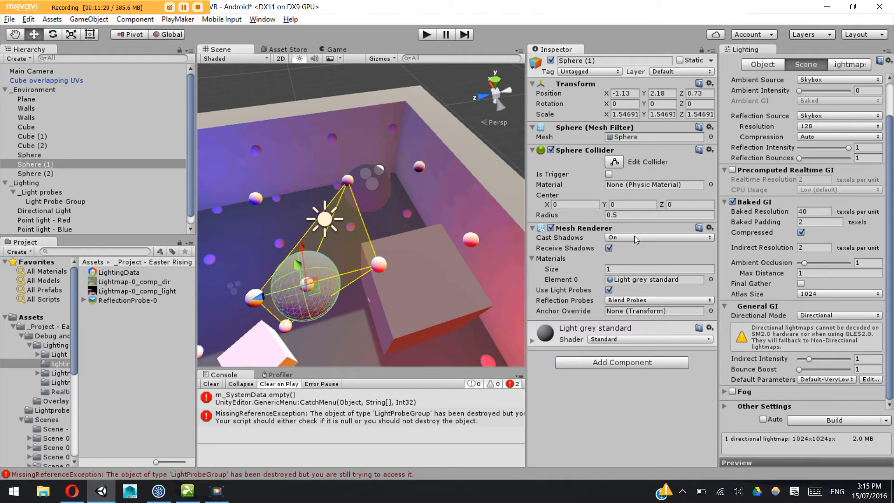
pyautogui.click(609, 290)
pyautogui.click(609, 290)
pyautogui.click(609, 290)
pyautogui.keyDown('alt'); pyautogui.moveTo(272, 158); pyautogui.dragTo(370, 201); pyautogui.keyUp('alt')
pyautogui.click(259, 92)
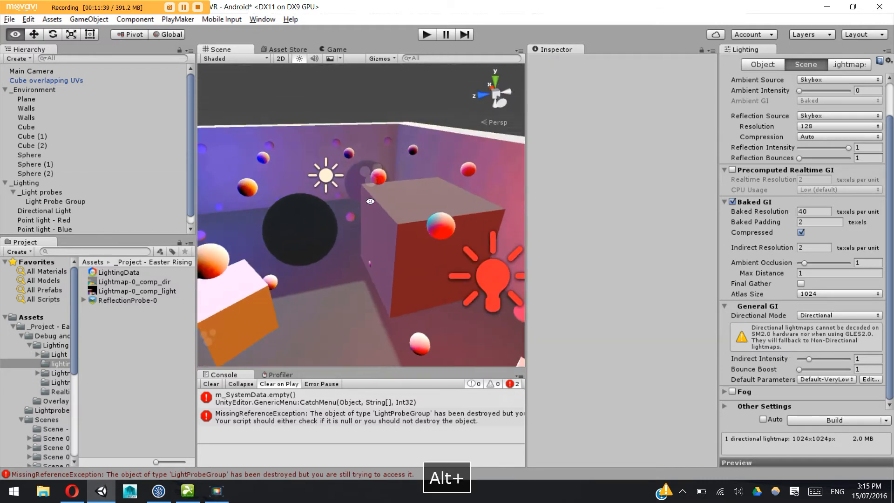
# Re-enable Use Light Probes on Sphere (1) and move it along X to -1.42
pyautogui.click(312, 228)
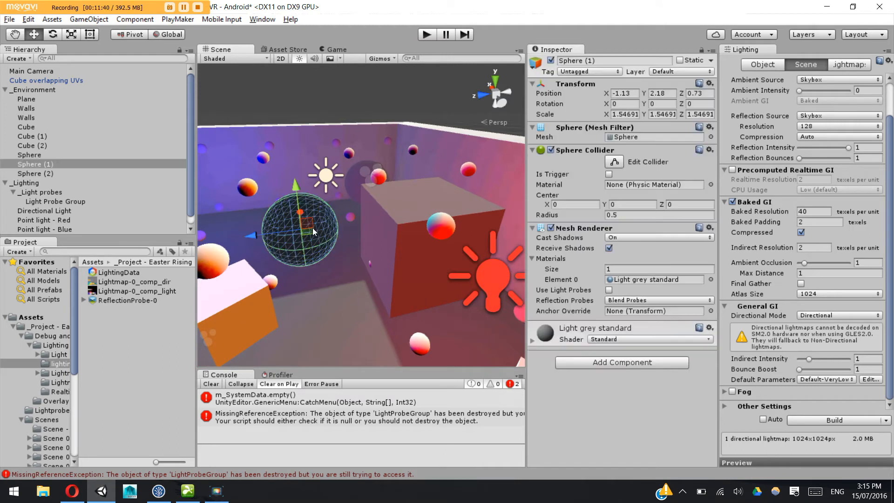
pyautogui.click(611, 290)
pyautogui.keyDown('alt'); pyautogui.moveTo(326, 240); pyautogui.dragTo(354, 331); pyautogui.keyUp('alt')
pyautogui.scroll(-3, 351, 247)
pyautogui.keyDown('alt'); pyautogui.moveTo(354, 332); pyautogui.dragTo(367, 230); pyautogui.keyUp('alt')
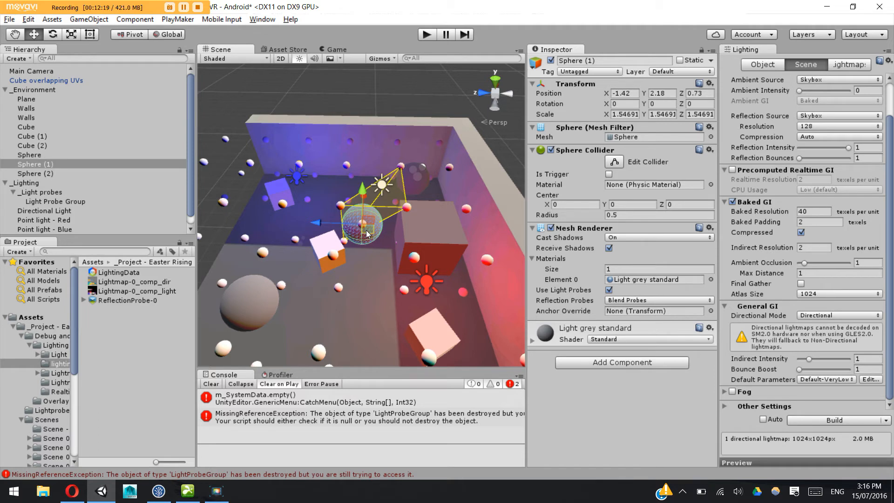
# Move Sphere (1) between the light probes to about X 0.64, Z 0.81
pyautogui.click(418, 103)
pyautogui.keyDown('alt'); pyautogui.moveTo(393, 292); pyautogui.dragTo(338, 207); pyautogui.keyUp('alt')
pyautogui.keyDown('alt'); pyautogui.moveTo(338, 206); pyautogui.dragTo(293, 205, button='middle'); pyautogui.keyUp('alt')
pyautogui.scroll(3, 293, 205)
pyautogui.keyDown('alt'); pyautogui.moveTo(366, 197); pyautogui.dragTo(362, 146); pyautogui.keyUp('alt')
pyautogui.click(393, 215)
pyautogui.keyDown('alt'); pyautogui.moveTo(314, 101); pyautogui.dragTo(334, 214); pyautogui.keyUp('alt')
pyautogui.click(295, 191)
pyautogui.click(316, 300)
pyautogui.keyDown('alt'); pyautogui.moveTo(334, 214); pyautogui.dragTo(345, 163); pyautogui.keyUp('alt')
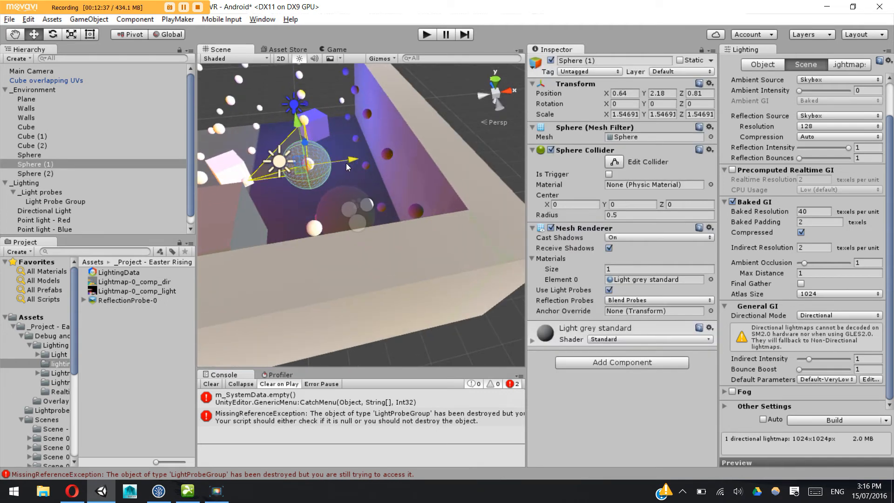
# Shift Sphere (1) to X 0.65 and examine the probes influencing it from the blue-lit side of the room
pyautogui.click(479, 107)
pyautogui.keyDown('alt'); pyautogui.moveTo(235, 184); pyautogui.dragTo(298, 152); pyautogui.keyUp('alt')
pyautogui.click(339, 193)
pyautogui.keyDown('alt'); pyautogui.moveTo(221, 181); pyautogui.dragTo(294, 165); pyautogui.keyUp('alt')
pyautogui.click(316, 99)
pyautogui.click(379, 232)
pyautogui.keyDown('alt'); pyautogui.moveTo(402, 241); pyautogui.dragTo(416, 208); pyautogui.keyUp('alt')
pyautogui.keyDown('alt'); pyautogui.scroll(4, 421, 233); pyautogui.keyUp('alt')
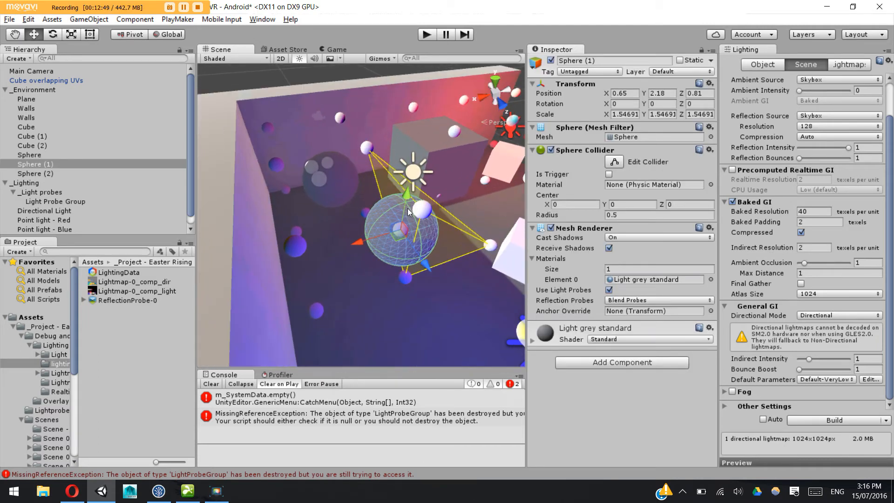
# Lower Sphere (1) to a Y position of 2.09 within its surrounding probes
pyautogui.click(390, 247)
pyautogui.click(400, 218)
pyautogui.moveTo(412, 186); pyautogui.dragTo(356, 205)
pyautogui.click(392, 122)
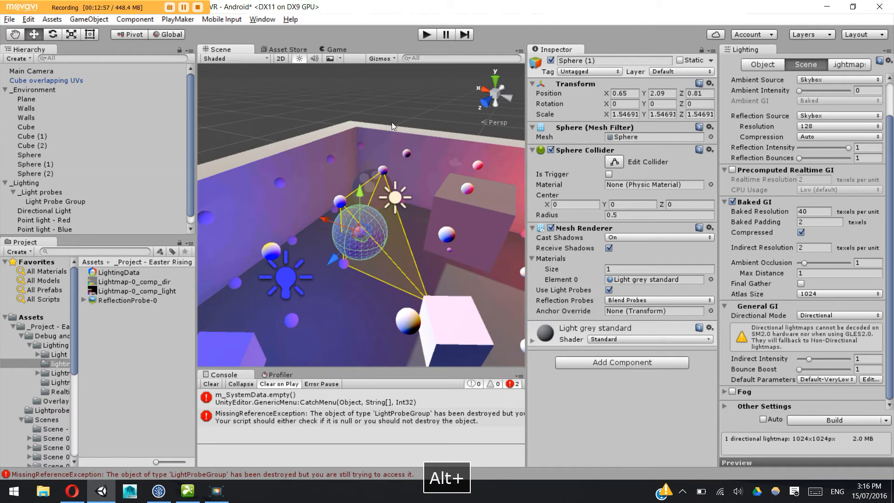
# Select the Light Probe Group under _Light probes and examine its probe layout across the whole room
pyautogui.click(410, 153)
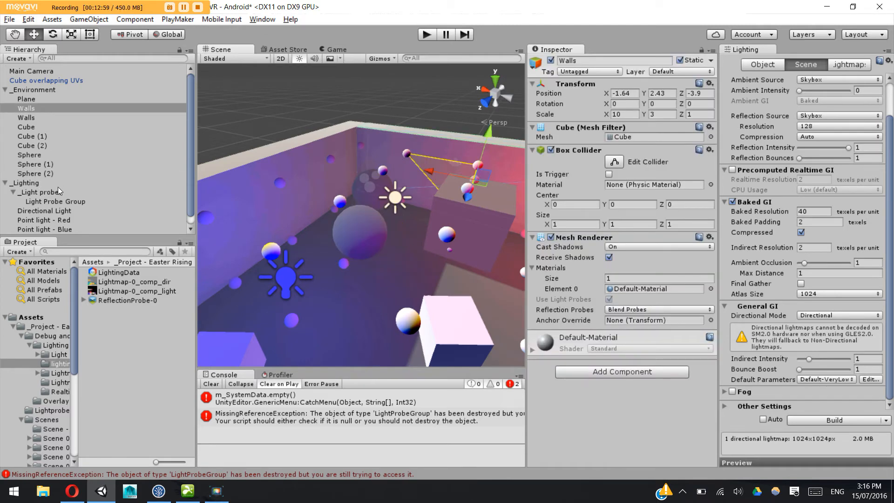
pyautogui.click(55, 201)
pyautogui.keyDown('alt'); pyautogui.moveTo(261, 205); pyautogui.dragTo(392, 222); pyautogui.keyUp('alt')
pyautogui.hotkey('ctrl', 'r')
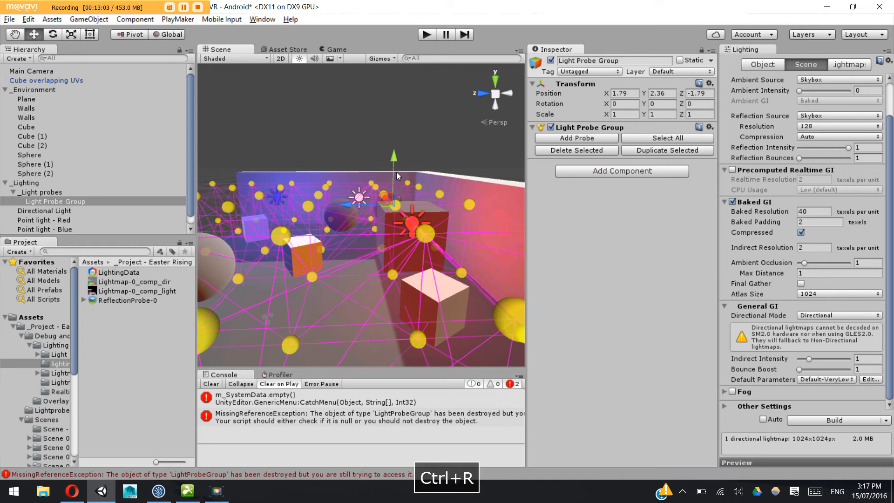
pyautogui.scroll(-2, 395, 205)
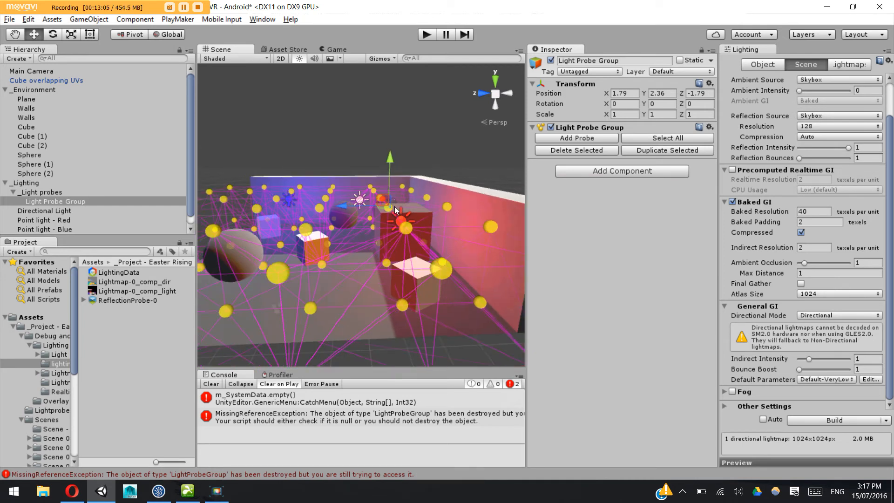
# Flatten the Light Probe Group to a Y scale of about 0.38 and lower it to Y 1.67
pyautogui.press('r')
pyautogui.moveTo(391, 157); pyautogui.dragTo(393, 192)
pyautogui.moveTo(393, 195)
pyautogui.keyDown('alt'); pyautogui.mouseDown()
pyautogui.moveTo(390, 176)
pyautogui.moveTo(388, 186)
pyautogui.mouseUp(); pyautogui.keyUp('alt')
pyautogui.keyDown('alt'); pyautogui.moveTo(229, 323); pyautogui.dragTo(242, 315); pyautogui.keyUp('alt')
pyautogui.keyDown('alt'); pyautogui.moveTo(380, 277); pyautogui.dragTo(391, 228); pyautogui.keyUp('alt')
pyautogui.press('w')
pyautogui.moveTo(387, 180); pyautogui.dragTo(140, 218)
pyautogui.keyDown('alt'); pyautogui.moveTo(295, 169); pyautogui.dragTo(428, 268); pyautogui.keyUp('alt')
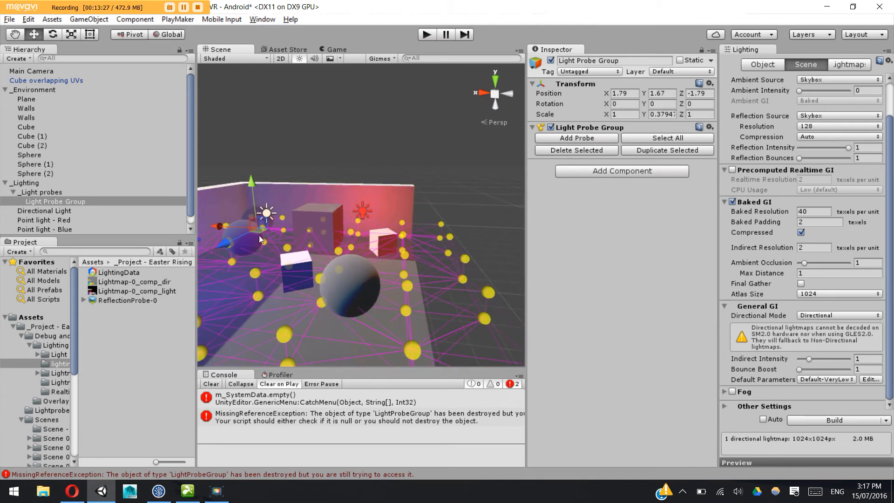
# Duplicate the Light Probe Group and raise the copy to Y 3.36 to form an upper layer of probes
pyautogui.click(88, 219)
pyautogui.click(88, 201)
pyautogui.hotkey('ctrl', 'd')
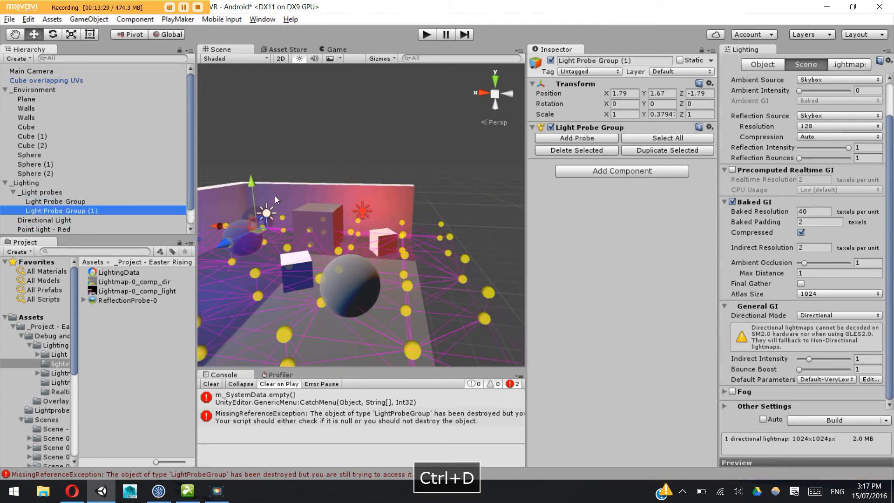
pyautogui.moveTo(253, 185); pyautogui.dragTo(258, 167)
pyautogui.moveTo(266, 156); pyautogui.dragTo(390, 125)
# Deselect the probe group and examine the probes across the red-lit and blue-lit parts of the room
pyautogui.click(390, 129)
pyautogui.keyDown('alt'); pyautogui.moveTo(393, 187); pyautogui.dragTo(399, 262); pyautogui.keyUp('alt')
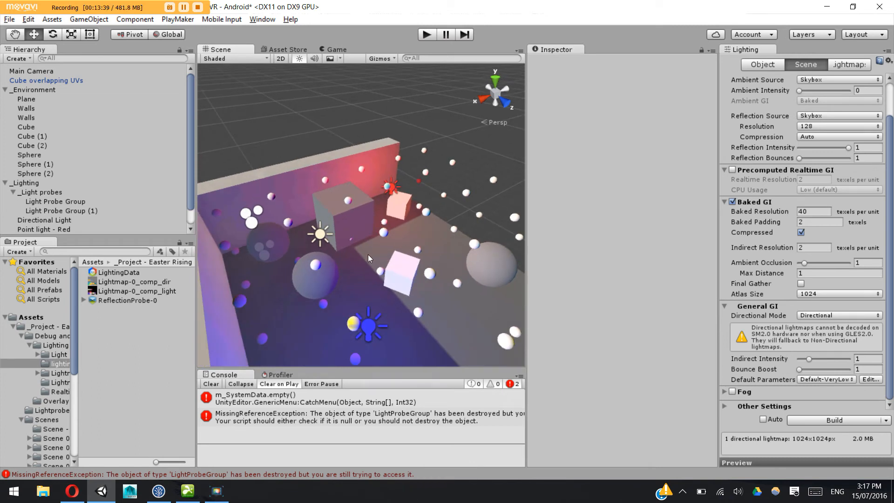
pyautogui.scroll(2, 368, 254)
pyautogui.scroll(2, 363, 252)
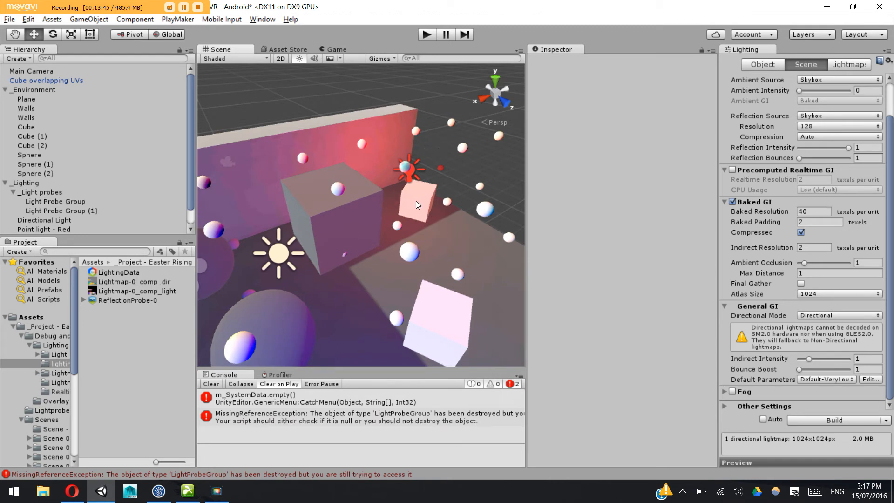
pyautogui.scroll(-5, 412, 229)
pyautogui.moveTo(411, 228)
pyautogui.keyDown('alt'); pyautogui.mouseDown()
pyautogui.moveTo(387, 240)
pyautogui.moveTo(400, 236)
pyautogui.mouseUp(); pyautogui.keyUp('alt')
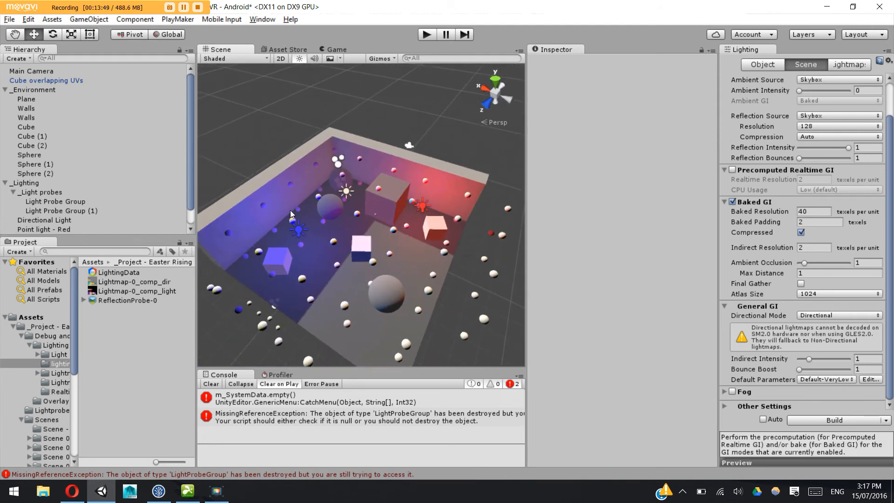
pyautogui.scroll(5, 467, 276)
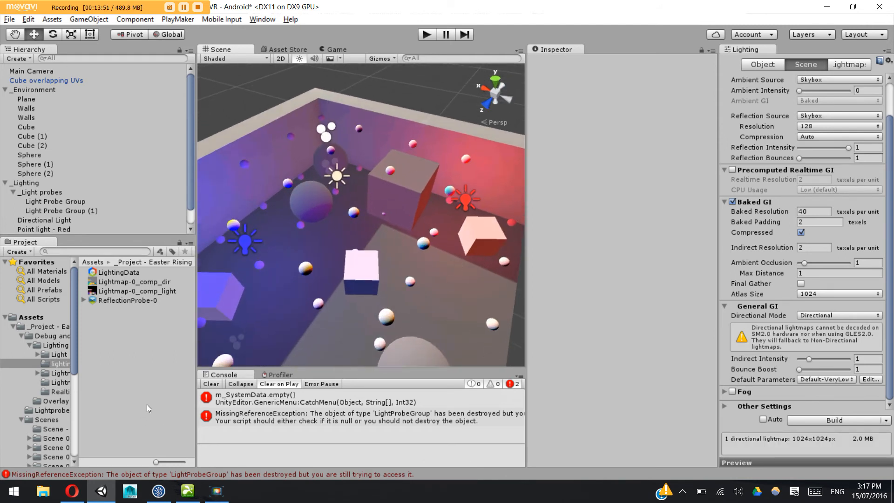
# Clear the console messages and mark the Cube overlapping UVs object as Static
pyautogui.click(211, 384)
pyautogui.click(409, 209)
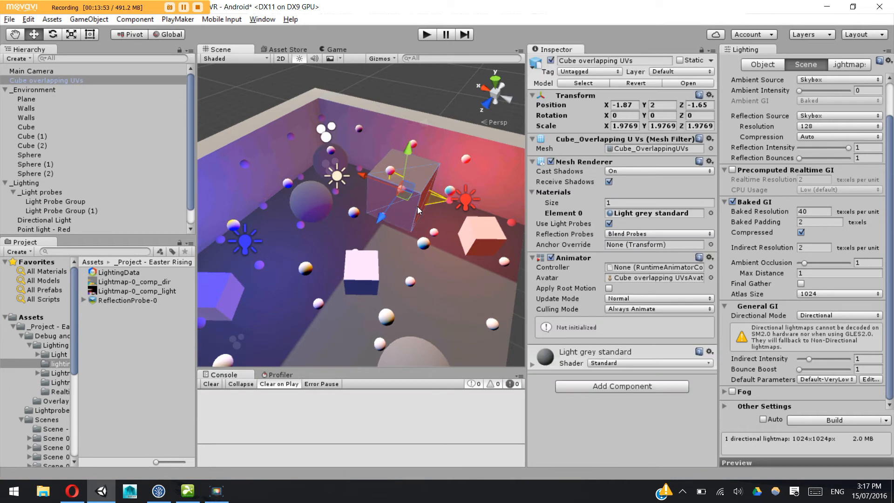
pyautogui.click(480, 242)
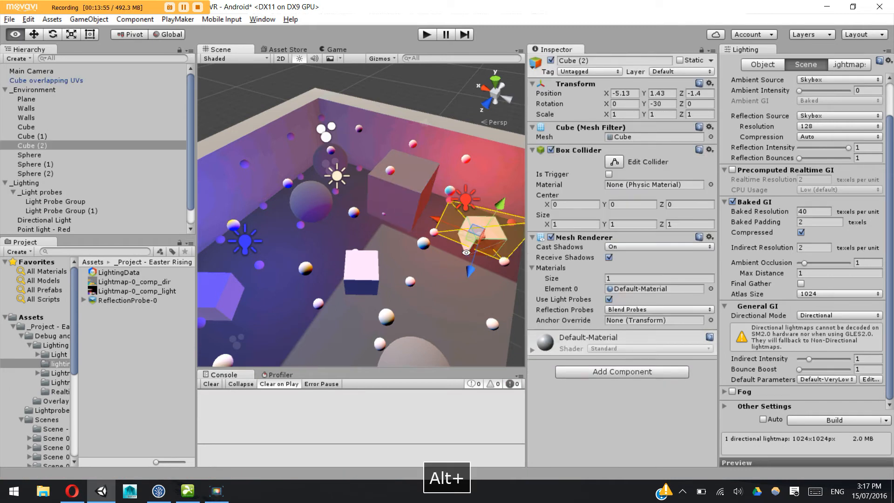
pyautogui.keyDown('alt'); pyautogui.moveTo(471, 256); pyautogui.dragTo(320, 202); pyautogui.keyUp('alt')
pyautogui.click(401, 223)
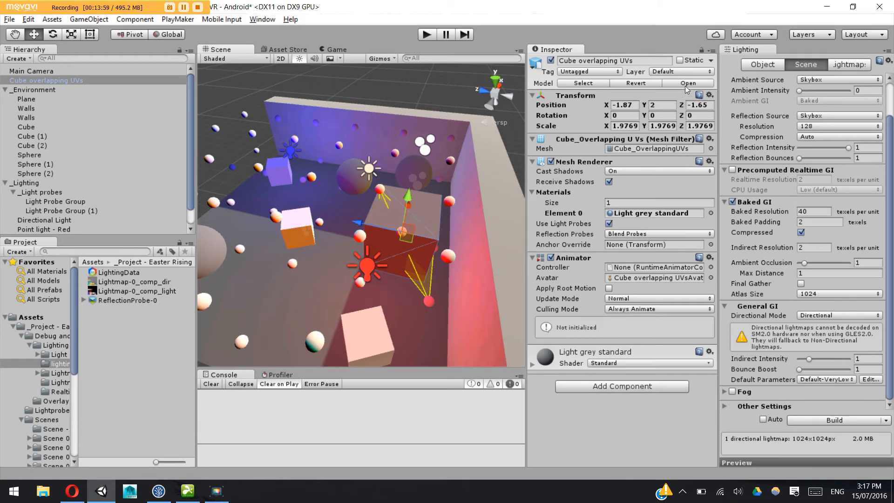
pyautogui.click(680, 60)
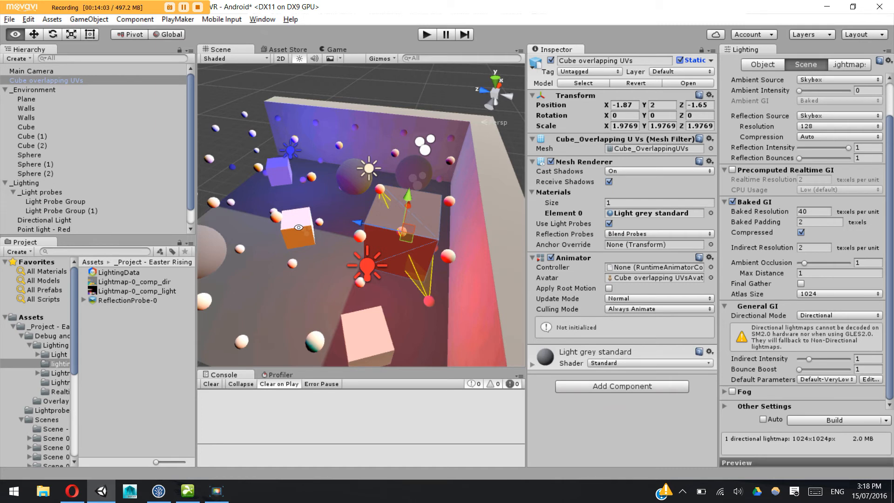
# Select Cube (1) in the middle of the room and mark it as Static
pyautogui.keyDown('alt'); pyautogui.moveTo(397, 217); pyautogui.dragTo(404, 195); pyautogui.keyUp('alt')
pyautogui.keyDown('alt'); pyautogui.moveTo(404, 195); pyautogui.dragTo(440, 137, button='middle'); pyautogui.keyUp('alt')
pyautogui.scroll(6, 395, 189)
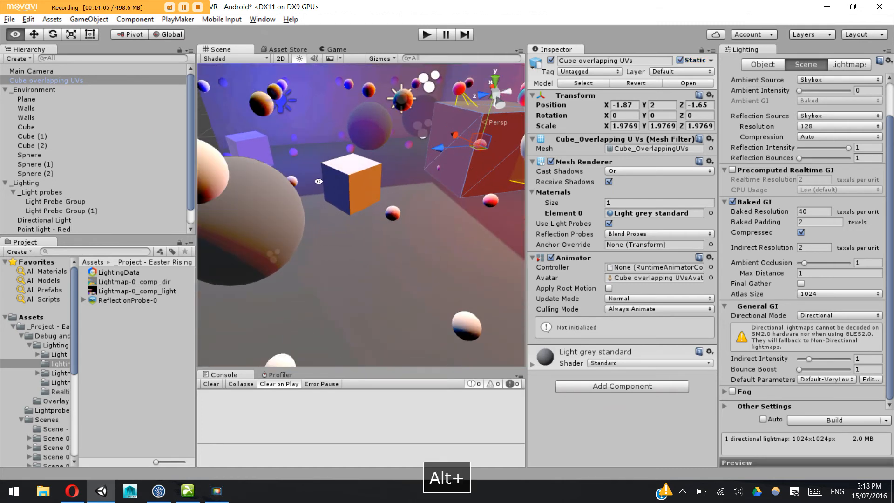
pyautogui.keyDown('alt'); pyautogui.moveTo(319, 181); pyautogui.dragTo(349, 203, button='middle'); pyautogui.keyUp('alt')
pyautogui.click(351, 200)
pyautogui.keyDown('alt'); pyautogui.moveTo(373, 194); pyautogui.dragTo(303, 194); pyautogui.keyUp('alt')
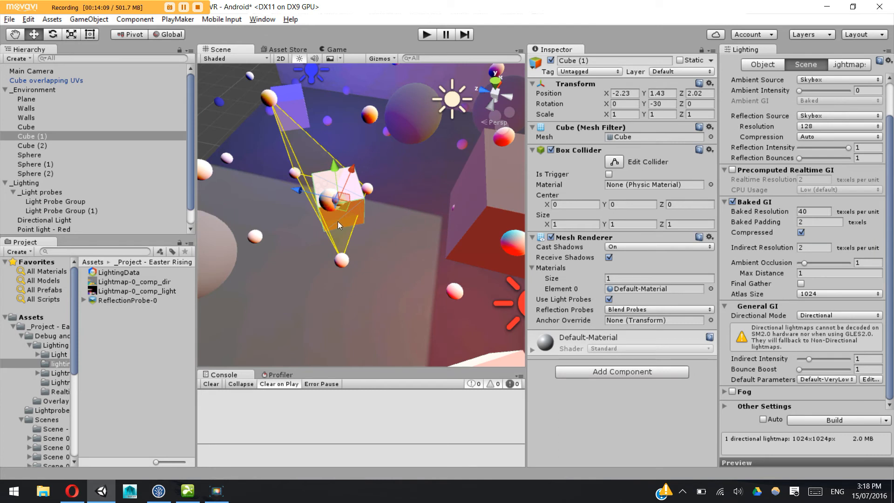
pyautogui.click(680, 60)
# Select Sphere (2) near the open side of the room and mark it as Static
pyautogui.keyDown('alt'); pyautogui.moveTo(265, 252); pyautogui.dragTo(300, 252); pyautogui.keyUp('alt')
pyautogui.click(298, 253)
pyautogui.keyDown('alt'); pyautogui.moveTo(366, 231); pyautogui.dragTo(422, 176); pyautogui.keyUp('alt')
pyautogui.moveTo(422, 175); pyautogui.dragTo(298, 226, button='middle')
pyautogui.click(681, 60)
# Mark the Cube beside the blue point light as Static
pyautogui.keyDown('alt'); pyautogui.moveTo(281, 135); pyautogui.dragTo(281, 169); pyautogui.keyUp('alt')
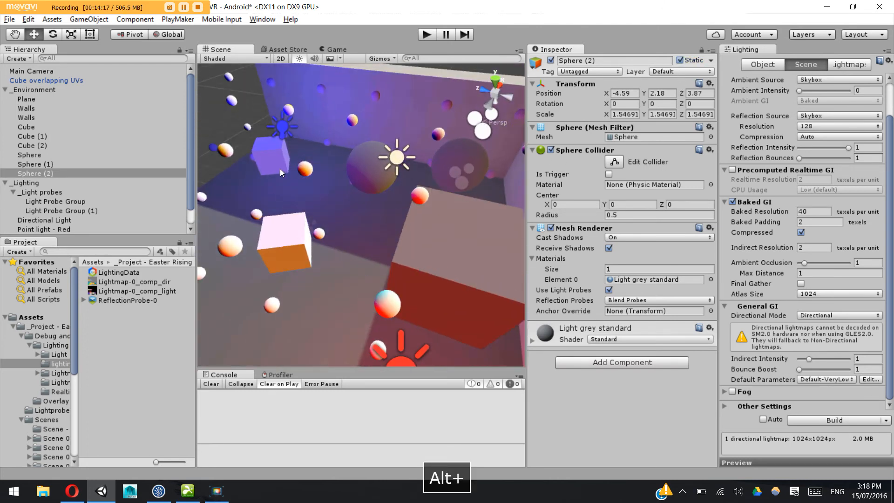
pyautogui.click(281, 168)
pyautogui.click(680, 60)
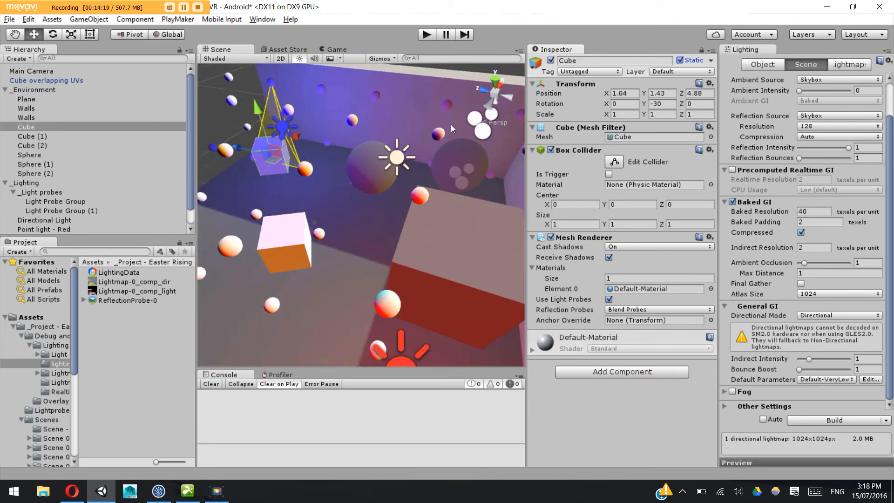
# Examine the Cube beside the blue point light and the light probes surrounding it
pyautogui.keyDown('alt'); pyautogui.moveTo(281, 201); pyautogui.dragTo(289, 223); pyautogui.keyUp('alt')
pyautogui.keyDown('alt'); pyautogui.moveTo(289, 223); pyautogui.dragTo(317, 222, button='middle'); pyautogui.keyUp('alt')
pyautogui.click(208, 233)
pyautogui.click(283, 220)
pyautogui.click(293, 214)
pyautogui.keyDown('alt'); pyautogui.moveTo(215, 303); pyautogui.dragTo(368, 188); pyautogui.keyUp('alt')
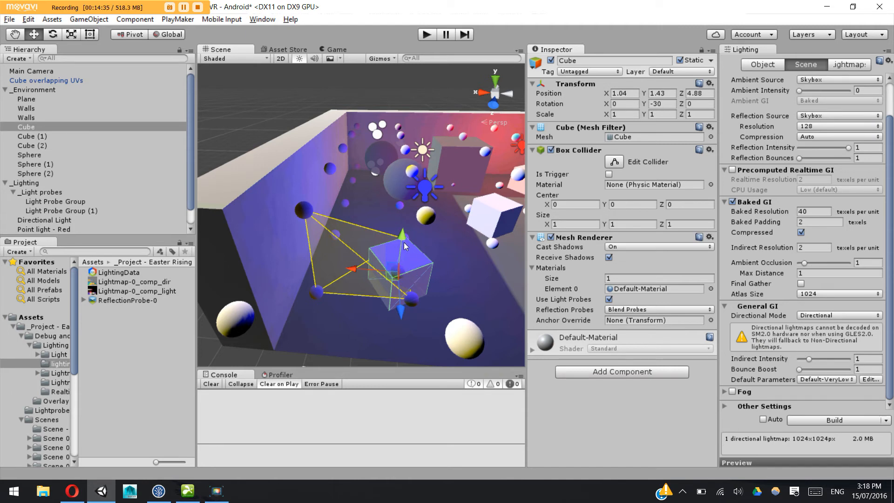
pyautogui.keyDown('alt'); pyautogui.moveTo(404, 243); pyautogui.dragTo(324, 229); pyautogui.keyUp('alt')
# Turn off Static for the Cube beside the blue point light and inspect the probes connected to it
pyautogui.click(424, 295)
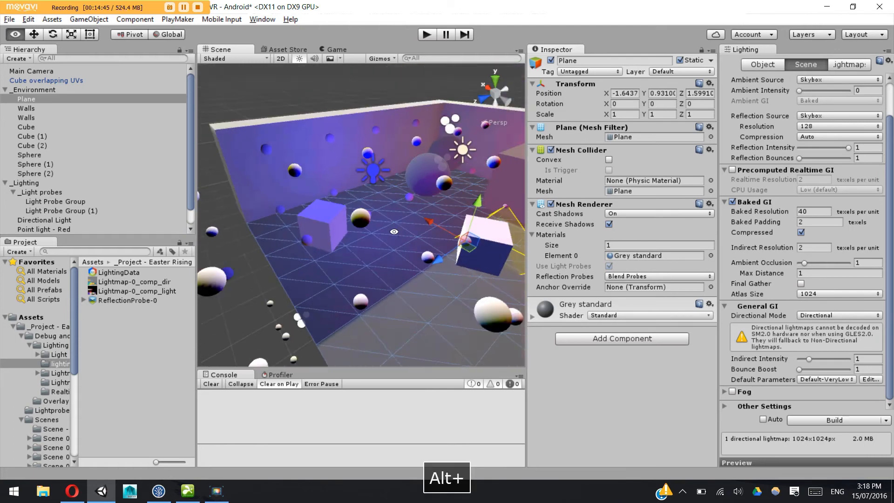
pyautogui.click(323, 229)
pyautogui.scroll(2, 859, 106)
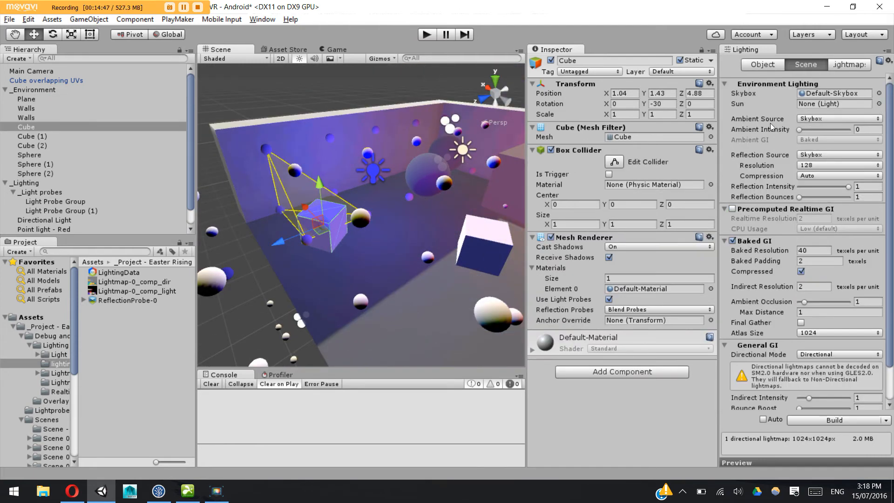
pyautogui.click(680, 60)
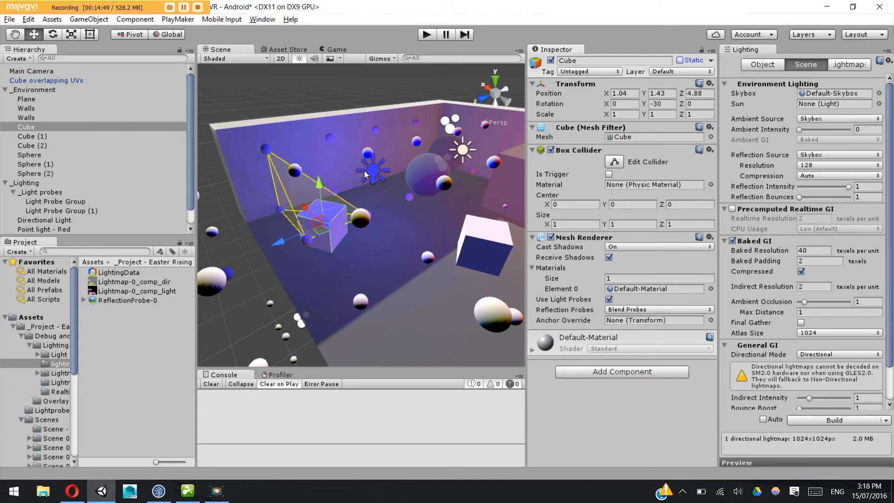
pyautogui.keyDown('alt'); pyautogui.moveTo(363, 284); pyautogui.dragTo(331, 288); pyautogui.keyUp('alt')
pyautogui.scroll(3, 372, 227)
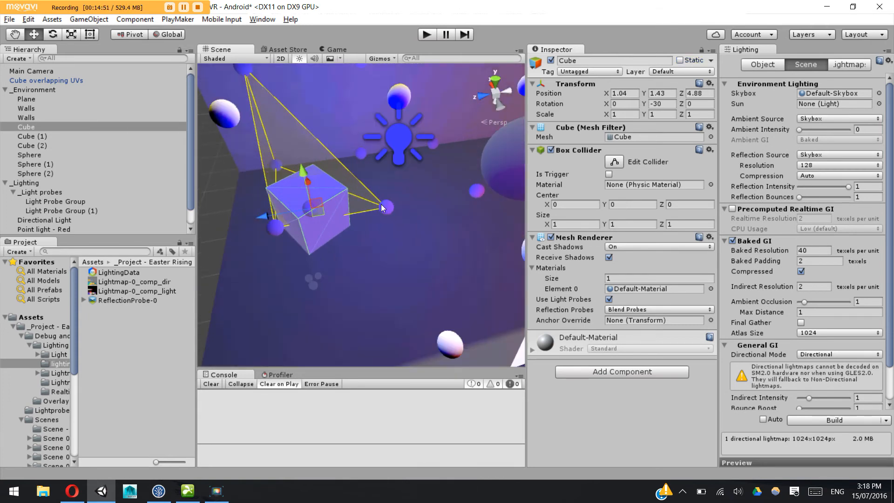
pyautogui.keyDown('alt'); pyautogui.moveTo(329, 255); pyautogui.dragTo(347, 234); pyautogui.keyUp('alt')
pyautogui.scroll(-3, 346, 234)
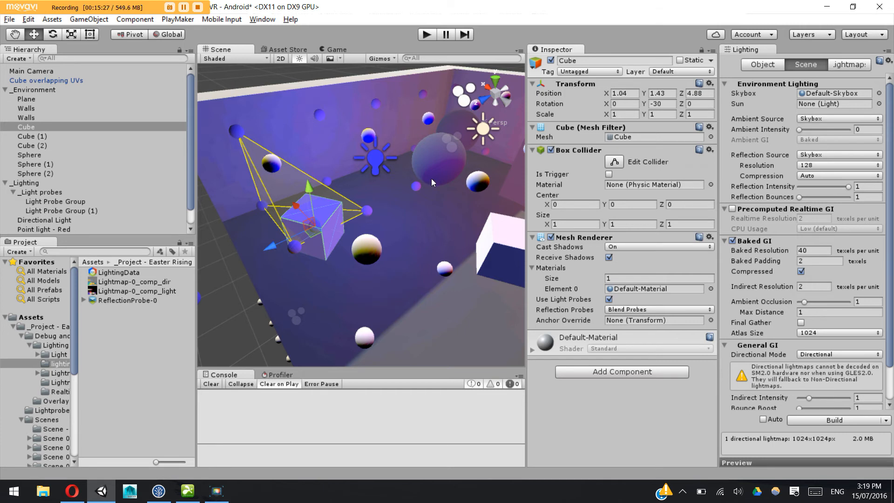
# Select Sphere (1) and Sphere together and check their shared Static setting and surrounding probes
pyautogui.keyDown('alt'); pyautogui.moveTo(448, 200); pyautogui.dragTo(352, 139); pyautogui.keyUp('alt')
pyautogui.click(389, 174)
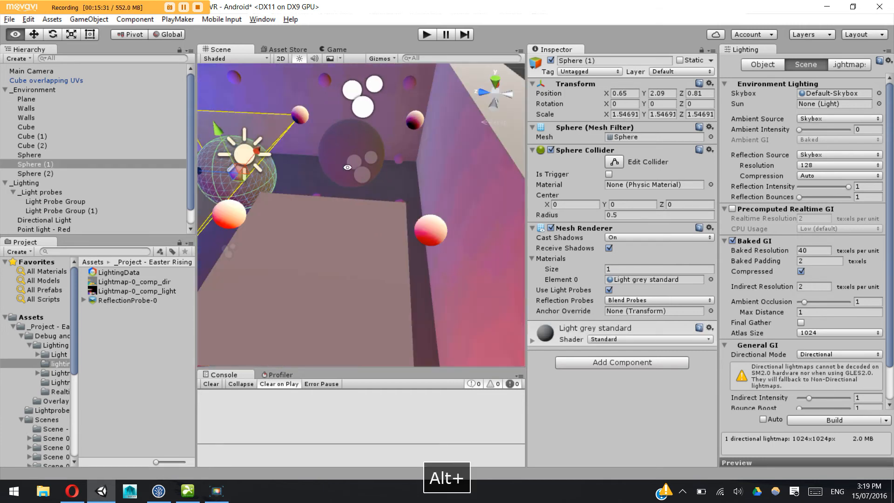
pyautogui.keyDown('ctrl'); pyautogui.click(352, 139); pyautogui.keyUp('ctrl')
pyautogui.moveTo(396, 183)
pyautogui.keyDown('alt'); pyautogui.mouseDown()
pyautogui.moveTo(407, 208)
pyautogui.moveTo(372, 205)
pyautogui.moveTo(396, 195)
pyautogui.mouseUp(); pyautogui.keyUp('alt')
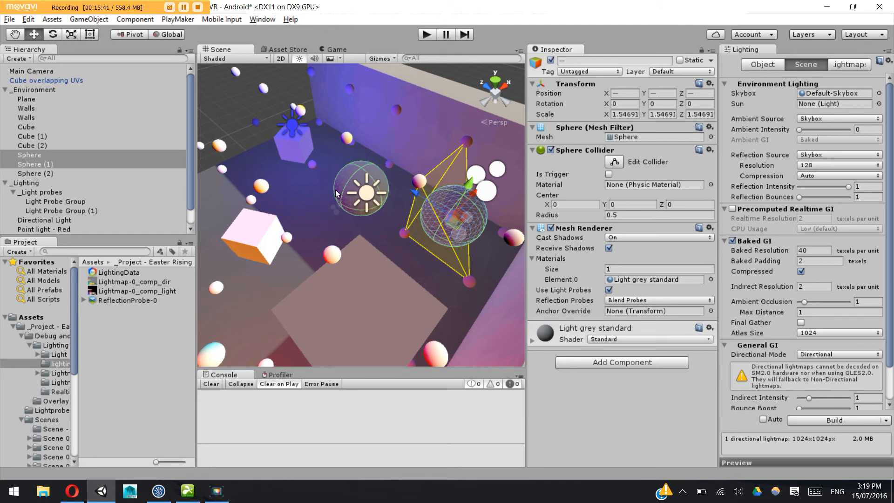
pyautogui.keyDown('alt'); pyautogui.moveTo(370, 205); pyautogui.dragTo(462, 250); pyautogui.keyUp('alt')
# Mark Cube (2) by the red light as Static and check the Static setting of Cube (1) and Sphere (2)
pyautogui.click(354, 328)
pyautogui.click(680, 60)
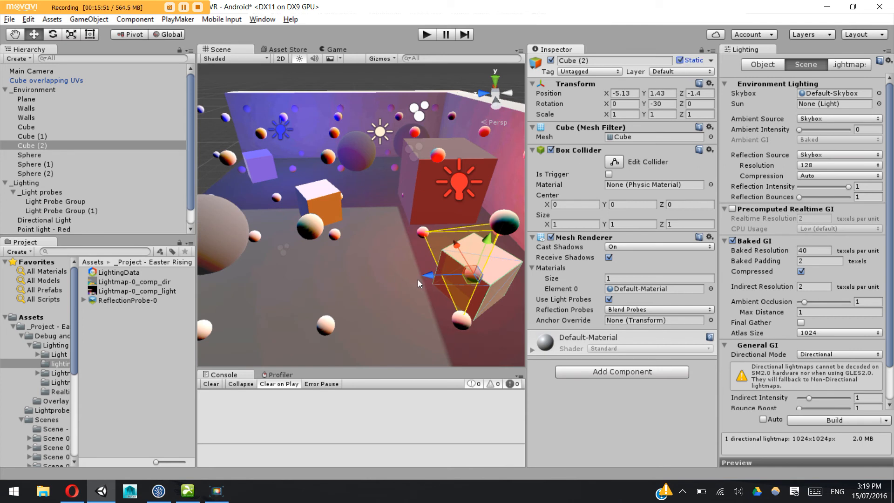
pyautogui.click(330, 205)
pyautogui.keyDown('alt'); pyautogui.moveTo(332, 205); pyautogui.dragTo(501, 135); pyautogui.keyUp('alt')
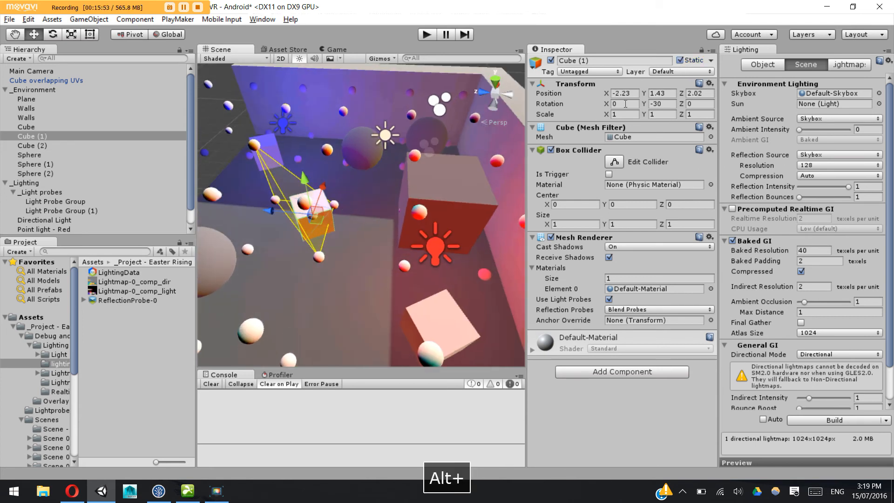
pyautogui.keyDown('alt'); pyautogui.moveTo(235, 253); pyautogui.dragTo(350, 218, button='middle'); pyautogui.keyUp('alt')
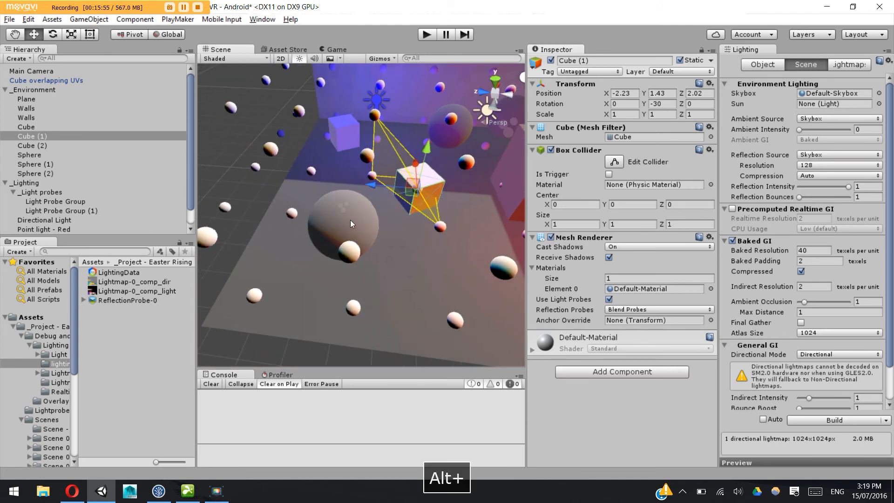
pyautogui.click(351, 218)
pyautogui.keyDown('alt'); pyautogui.moveTo(351, 218); pyautogui.dragTo(414, 126); pyautogui.keyUp('alt')
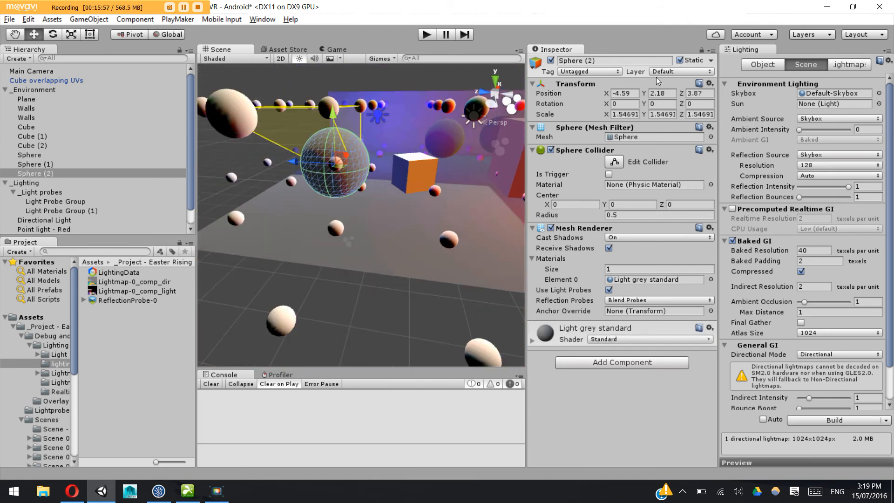
pyautogui.keyDown('alt'); pyautogui.moveTo(384, 212); pyautogui.dragTo(328, 275); pyautogui.keyUp('alt')
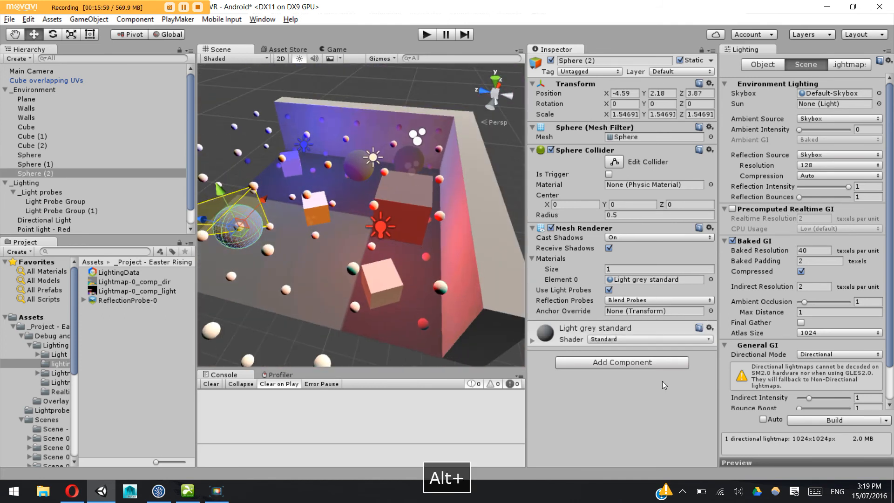
# Build the scene's baked lighting and inspect the resulting lighting and shadows around the cubes
pyautogui.click(859, 427)
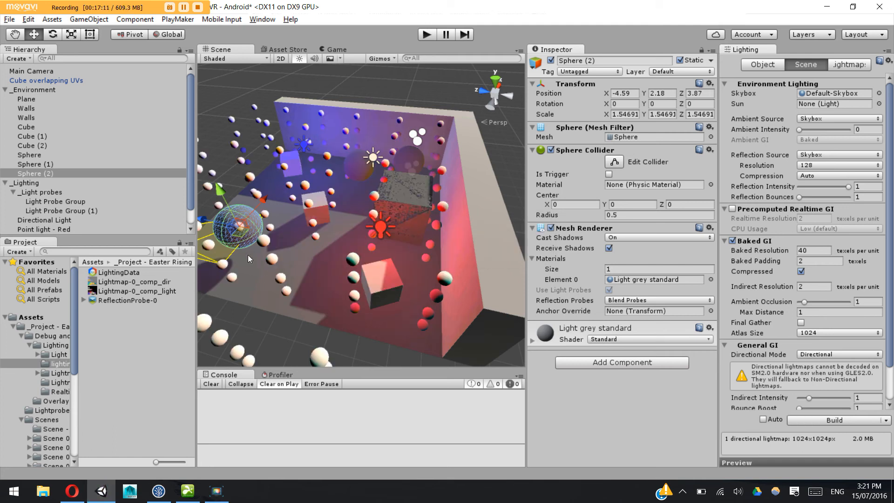
pyautogui.scroll(4, 323, 214)
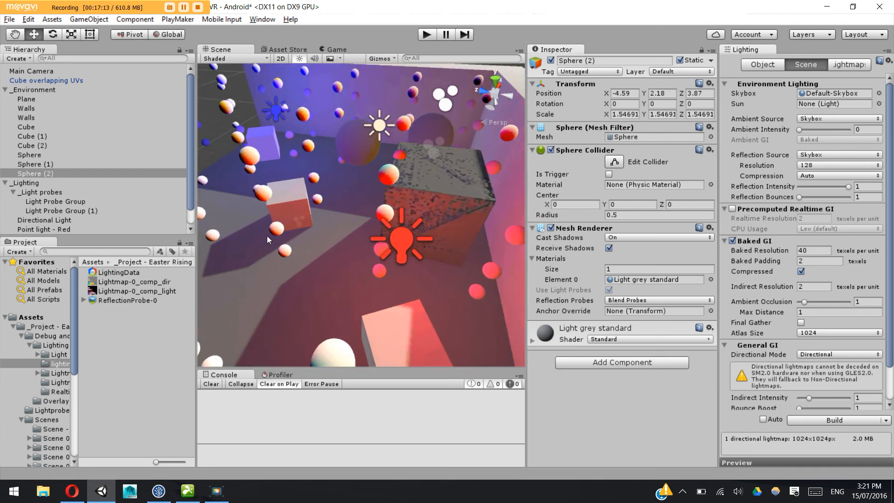
pyautogui.keyDown('alt'); pyautogui.moveTo(267, 236); pyautogui.dragTo(300, 210); pyautogui.keyUp('alt')
pyautogui.click(317, 236)
pyautogui.keyDown('alt'); pyautogui.moveTo(363, 256); pyautogui.dragTo(345, 298); pyautogui.keyUp('alt')
# Select Light Probe Group and Light Probe Group (1) together and examine the baked room
pyautogui.click(74, 211)
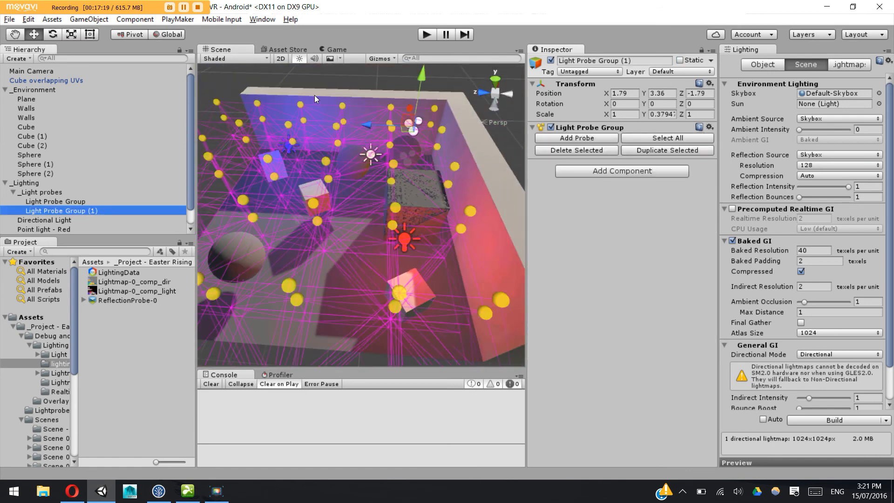
pyautogui.click(312, 87)
pyautogui.click(66, 211)
pyautogui.keyDown('ctrl'); pyautogui.click(69, 202); pyautogui.keyUp('ctrl')
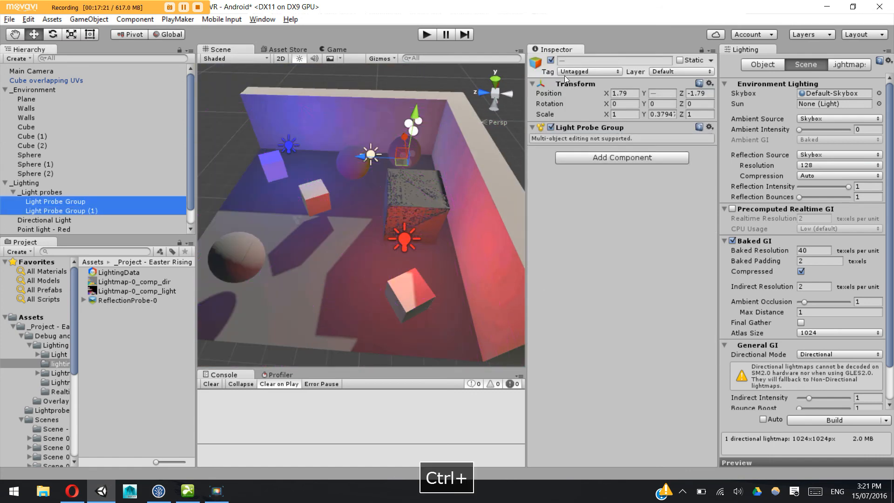
pyautogui.keyDown('alt'); pyautogui.moveTo(326, 187); pyautogui.dragTo(337, 167); pyautogui.keyUp('alt')
# Examine Cube (1) and the baked shadow on the floor up close, then undo the last action
pyautogui.click(313, 201)
pyautogui.keyDown('alt'); pyautogui.moveTo(312, 216); pyautogui.dragTo(392, 213); pyautogui.keyUp('alt')
pyautogui.scroll(5, 371, 229)
pyautogui.scroll(4, 371, 229)
pyautogui.scroll(3, 286, 204)
pyautogui.hotkey('ctrl', 'z')
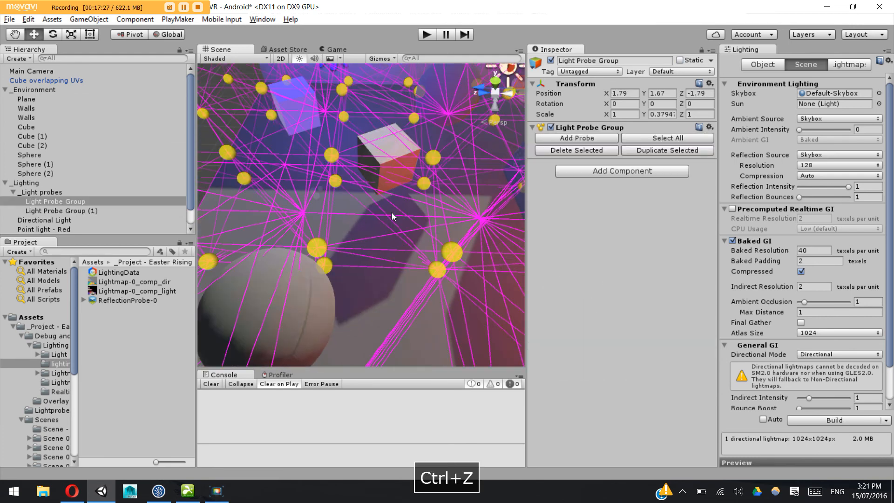
# Move Cube (1) to X -2.36, Z 2.03 and compare it with its baked shadow
pyautogui.click(404, 166)
pyautogui.moveTo(387, 173); pyautogui.dragTo(398, 215)
pyautogui.keyDown('alt'); pyautogui.moveTo(489, 208); pyautogui.dragTo(378, 203); pyautogui.keyUp('alt')
pyautogui.scroll(-3, 422, 210)
pyautogui.keyDown('alt'); pyautogui.moveTo(379, 204); pyautogui.dragTo(379, 221, button='middle'); pyautogui.keyUp('alt')
pyautogui.keyDown('alt'); pyautogui.scroll(3, 377, 222); pyautogui.keyUp('alt')
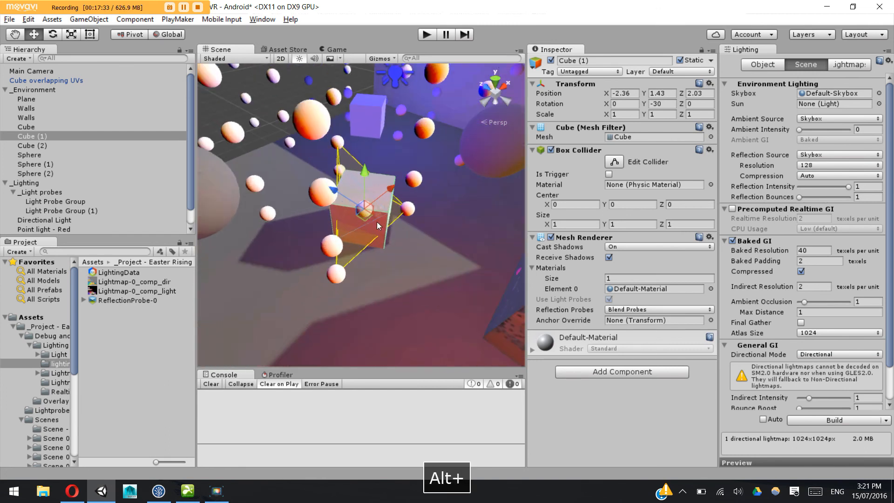
# Select the Cube overlapping UVs object and examine the baked lighting on its faces up close
pyautogui.moveTo(367, 213); pyautogui.dragTo(441, 200)
pyautogui.scroll(-3, 456, 208)
pyautogui.scroll(3, 441, 200)
pyautogui.keyDown('alt'); pyautogui.moveTo(441, 199); pyautogui.dragTo(313, 164, button='middle'); pyautogui.keyUp('alt')
pyautogui.scroll(2, 312, 165)
pyautogui.click(311, 163)
pyautogui.keyDown('alt'); pyautogui.moveTo(295, 177); pyautogui.dragTo(413, 188); pyautogui.keyUp('alt')
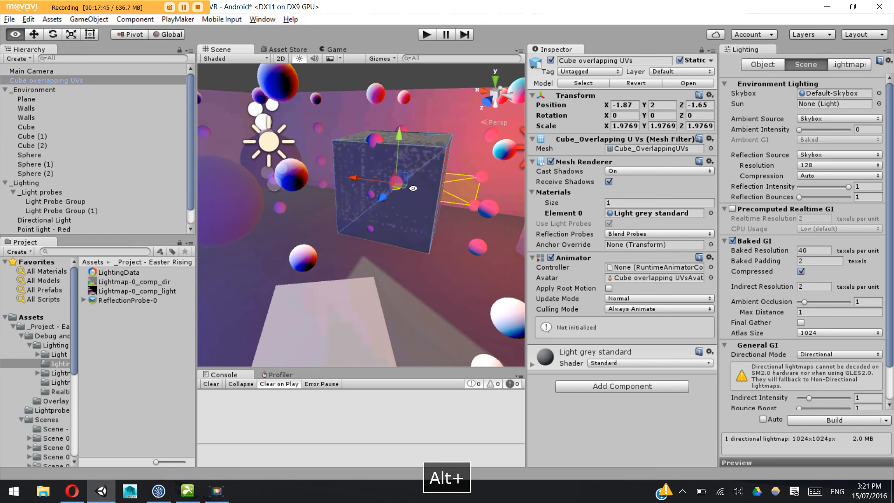
pyautogui.scroll(4, 396, 205)
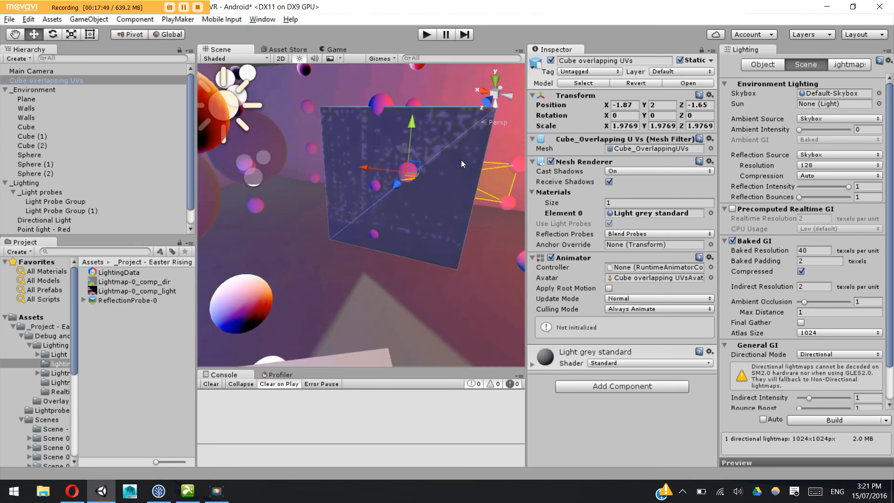
# Examine the Cube overlapping UVs object from farther out and delete it from the scene
pyautogui.keyDown('alt'); pyautogui.moveTo(398, 247); pyautogui.dragTo(325, 199); pyautogui.keyUp('alt')
pyautogui.scroll(-10, 336, 192)
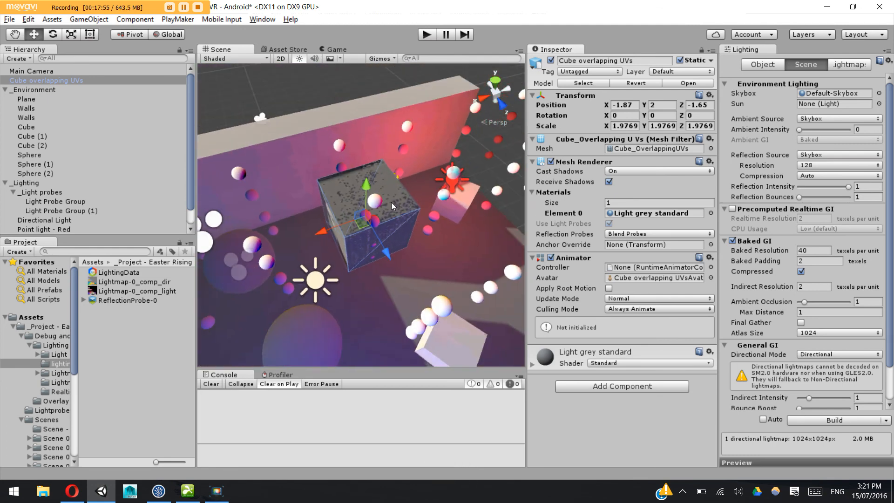
pyautogui.keyDown('alt'); pyautogui.moveTo(419, 214); pyautogui.dragTo(280, 206); pyautogui.keyUp('alt')
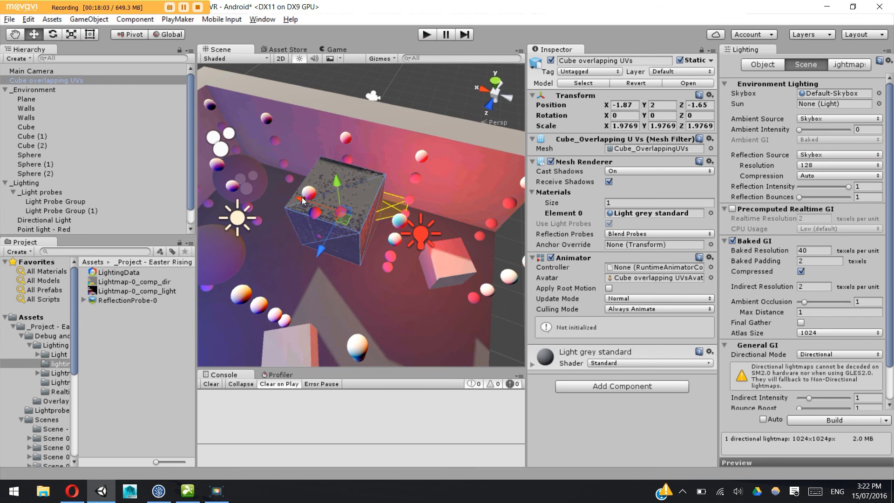
pyautogui.press('Delete')
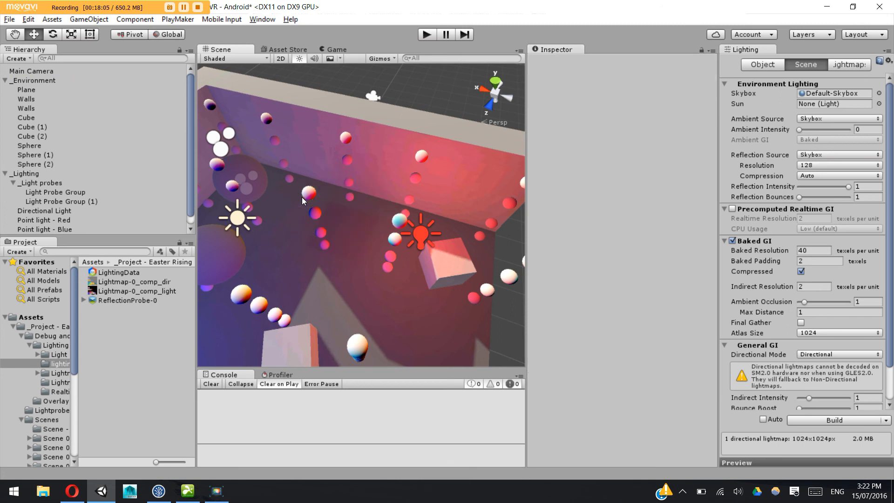
# Move Sphere (1) to X 0.1, Y 2.02, Z 0.82 and examine its probe lighting within the room
pyautogui.keyDown('alt'); pyautogui.moveTo(301, 197); pyautogui.dragTo(337, 212); pyautogui.keyUp('alt')
pyautogui.click(337, 212)
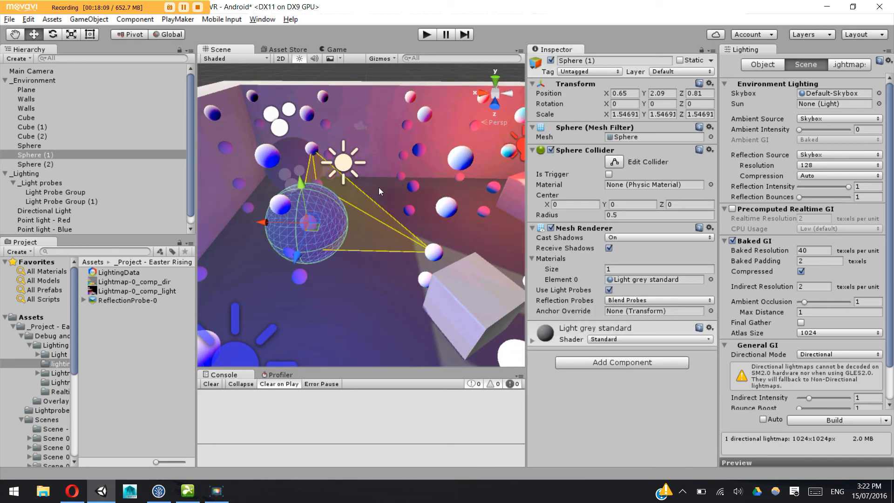
pyautogui.keyDown('alt'); pyautogui.moveTo(342, 161); pyautogui.dragTo(442, 165); pyautogui.keyUp('alt')
pyautogui.keyDown('alt'); pyautogui.moveTo(370, 158); pyautogui.dragTo(396, 286); pyautogui.keyUp('alt')
pyautogui.scroll(-3, 416, 284)
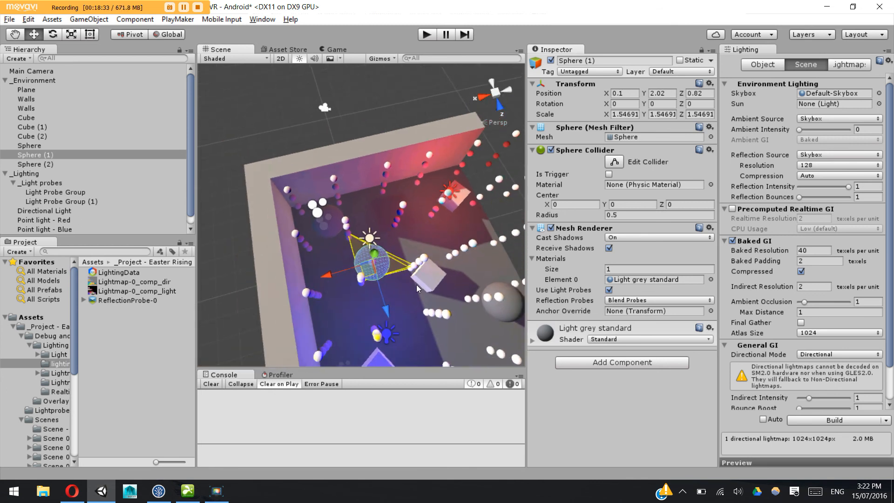
pyautogui.keyDown('alt'); pyautogui.moveTo(427, 320); pyautogui.dragTo(424, 182); pyautogui.keyUp('alt')
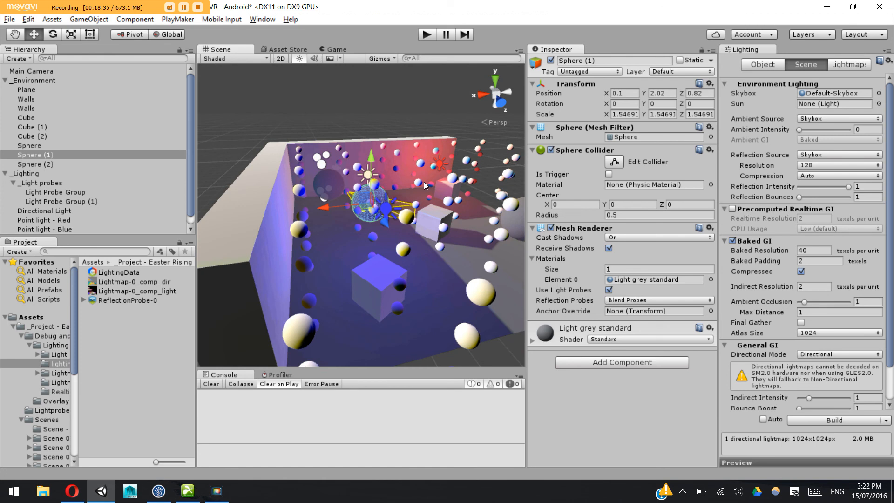
# Compare the baked textures Lightmap-0_comp_dir and Lightmap-0_comp_light in their previews
pyautogui.click(142, 281)
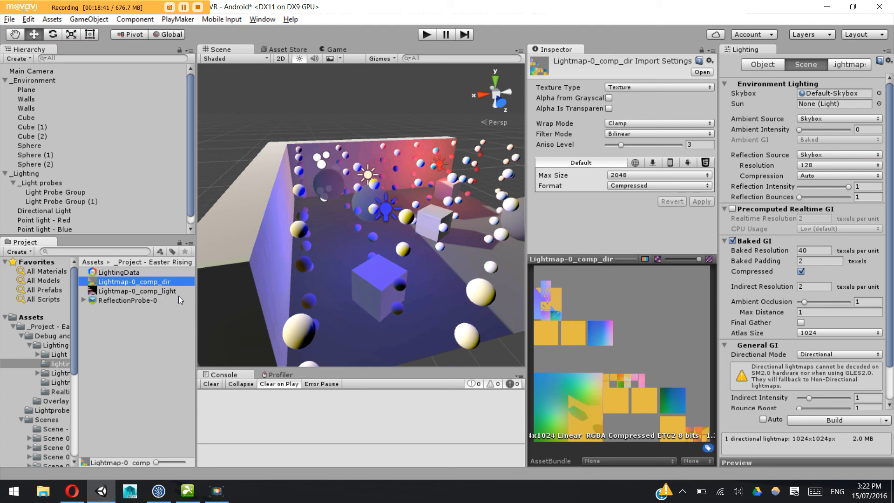
pyautogui.click(181, 293)
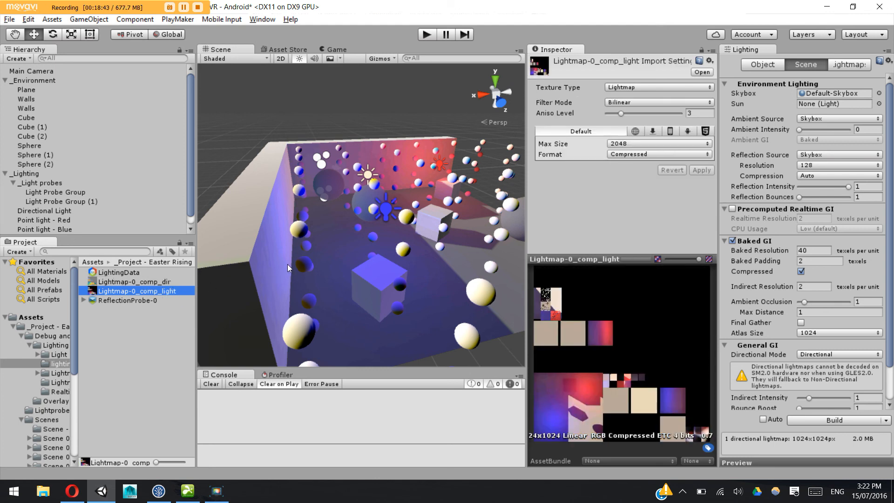
pyautogui.click(144, 282)
pyautogui.click(159, 290)
pyautogui.click(171, 282)
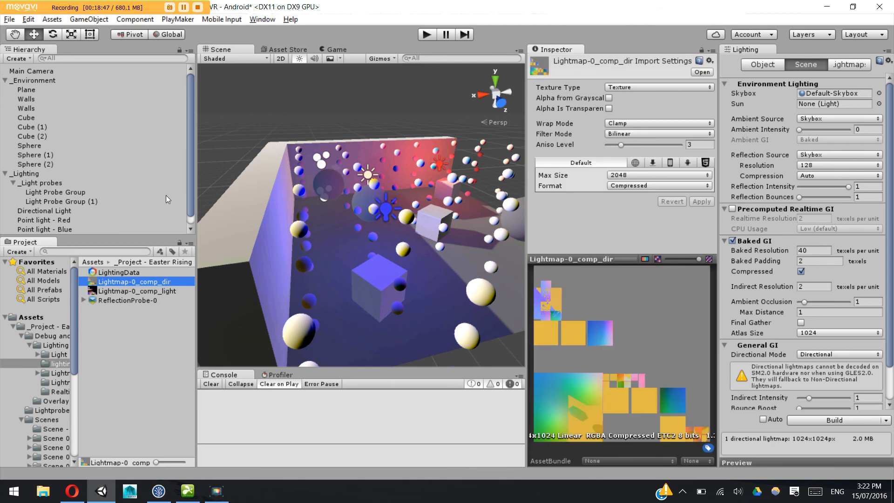